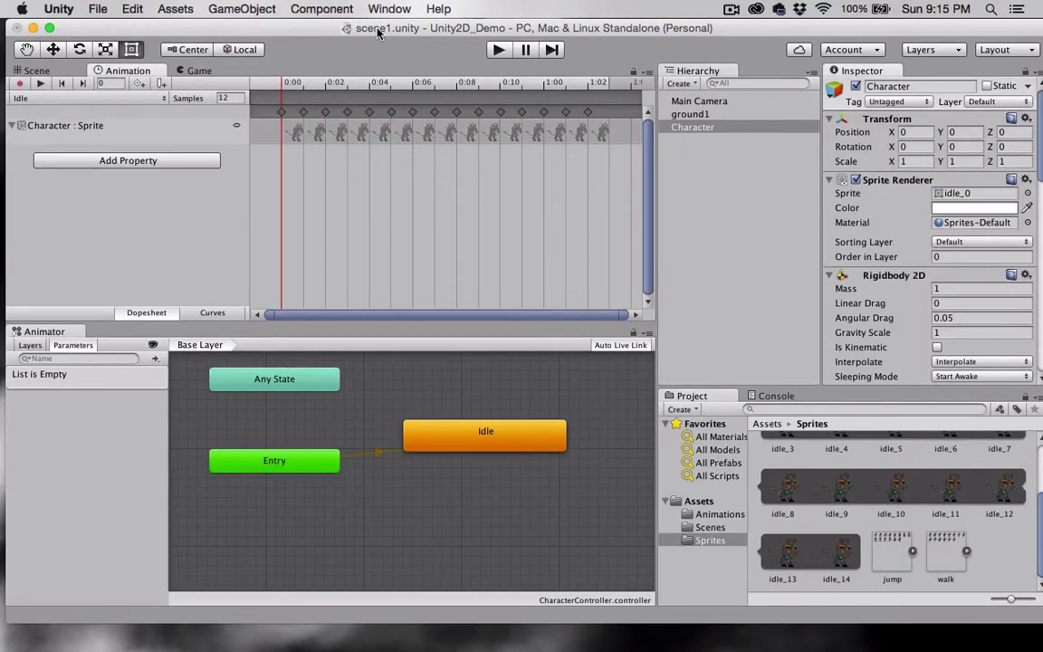
# Set the walk sprite sheet to Multiple sprite mode with a Standalone override at max size 2048, and apply
pyautogui.moveTo(379, 33); pyautogui.dragTo(364, 33)
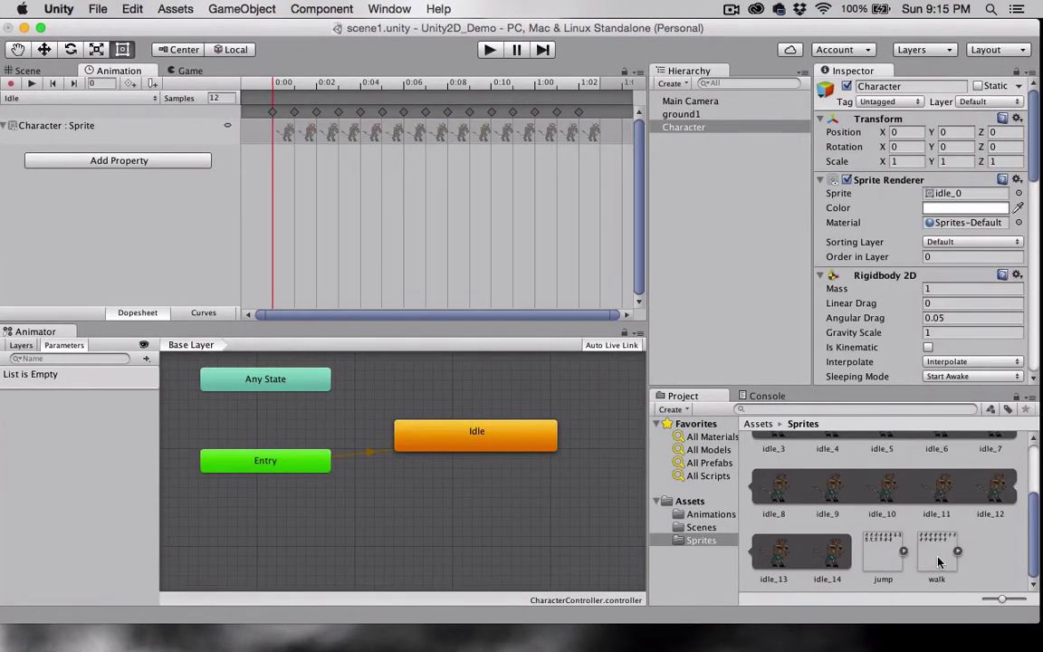
pyautogui.click(938, 560)
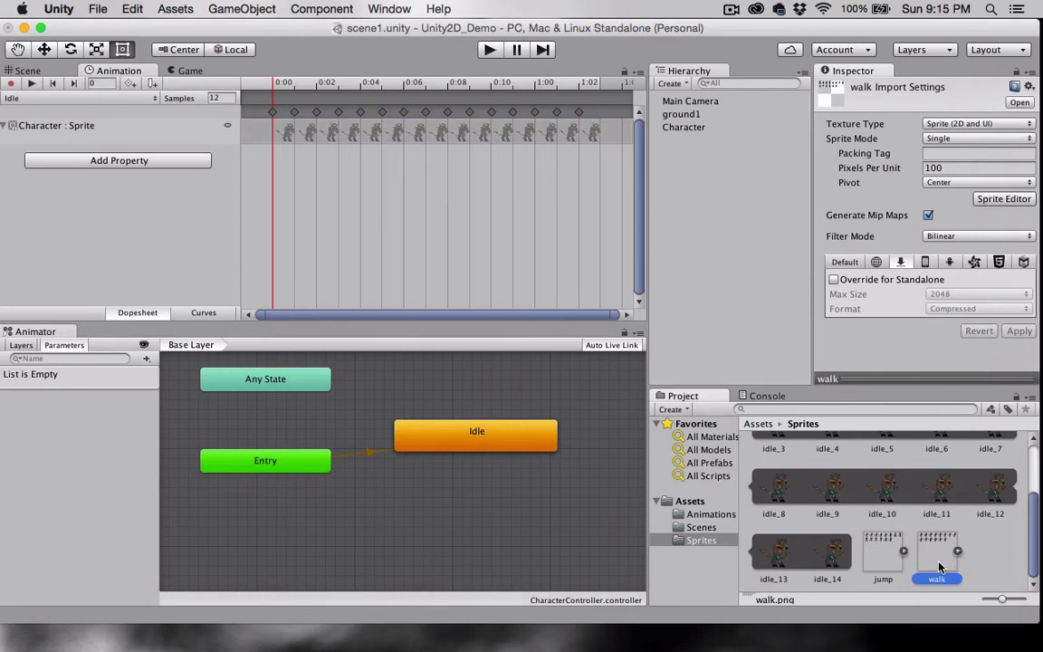
pyautogui.click(935, 142)
pyautogui.click(939, 156)
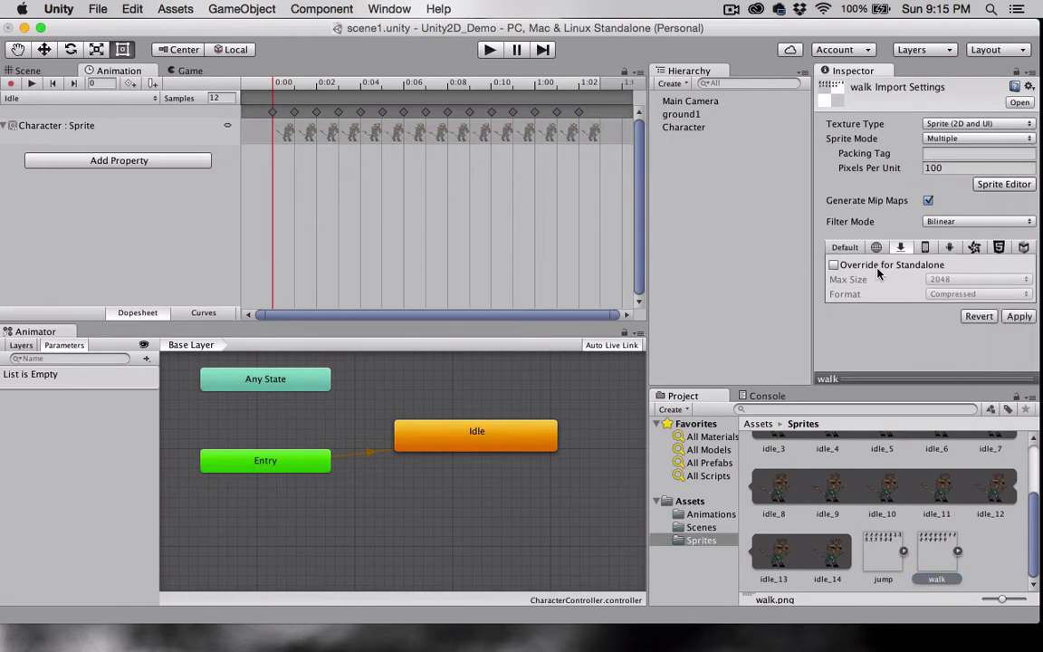
pyautogui.click(835, 265)
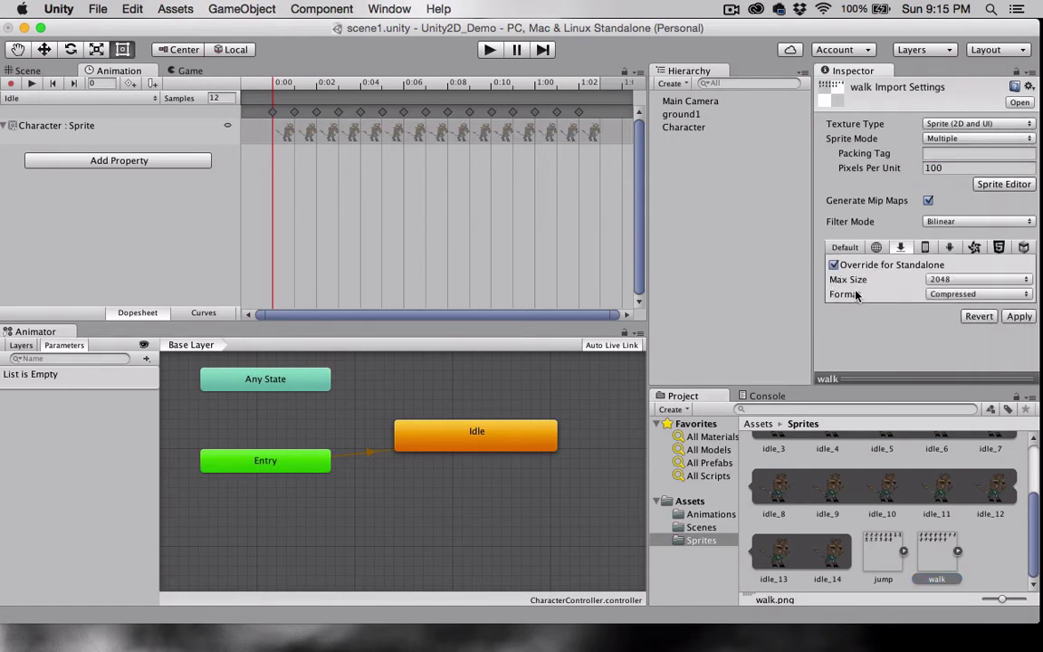
pyautogui.click(932, 280)
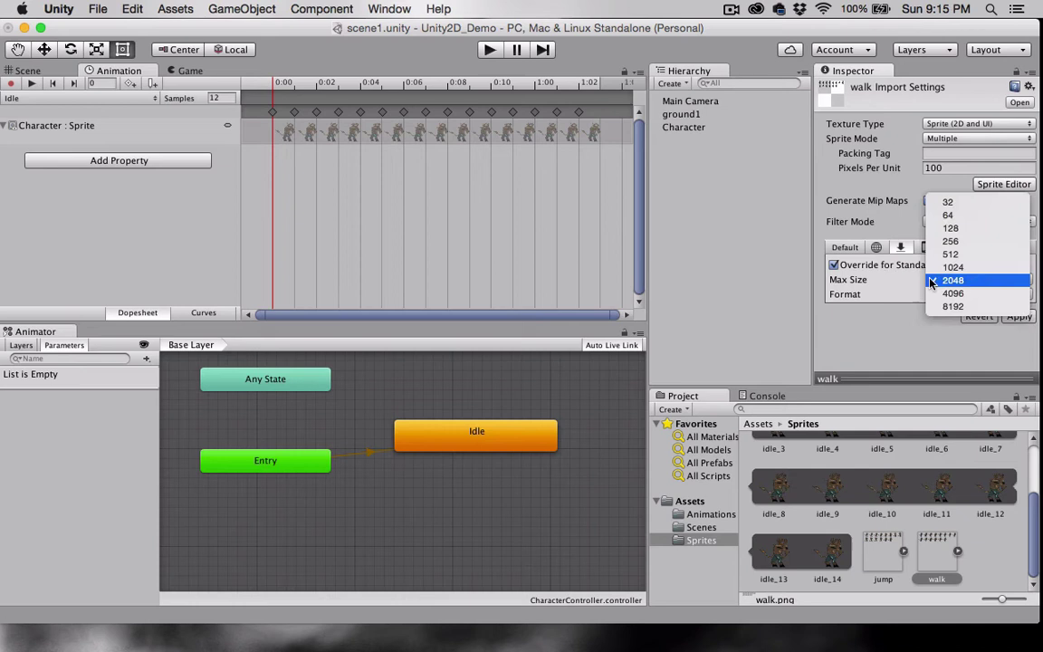
pyautogui.click(941, 281)
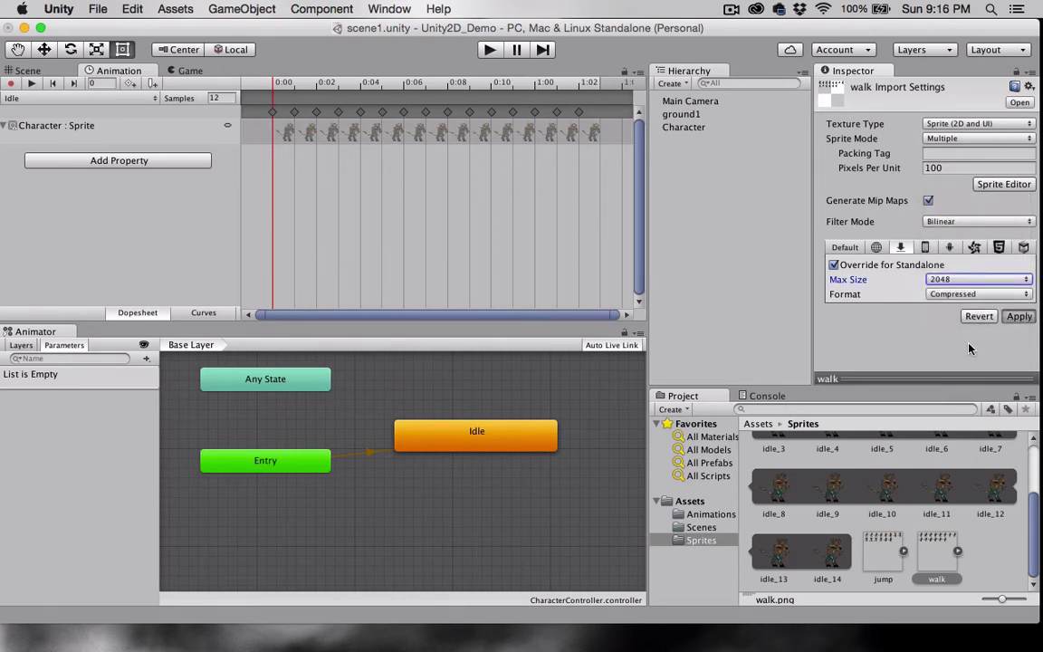
pyautogui.click(1020, 316)
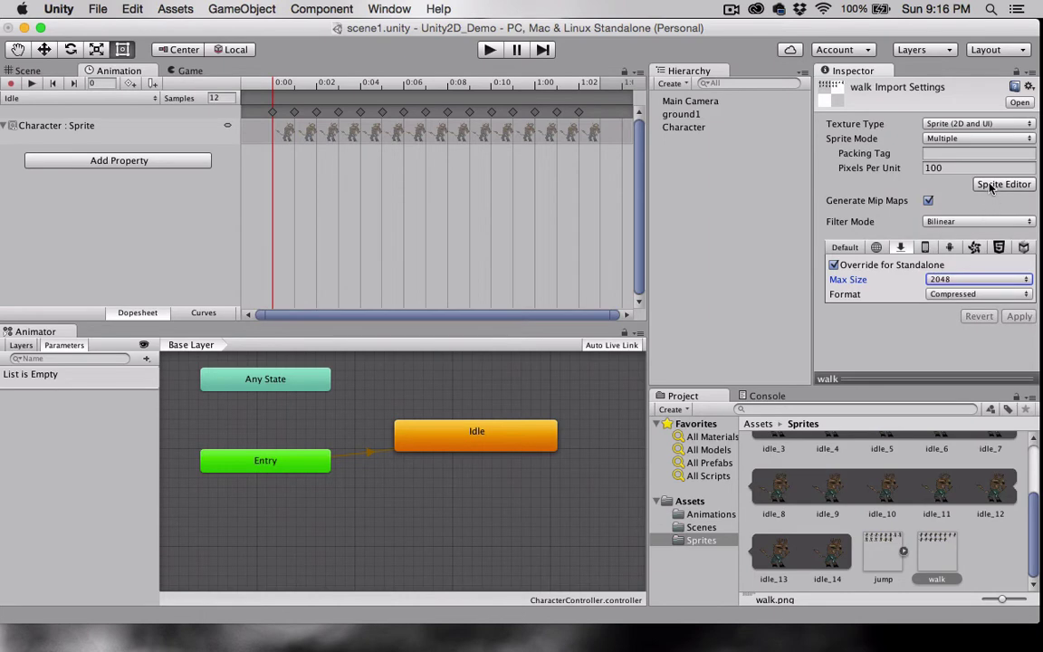
# Slice the walk sheet by cell size into a 256×256 grid and apply the slicing
pyautogui.click(1003, 184)
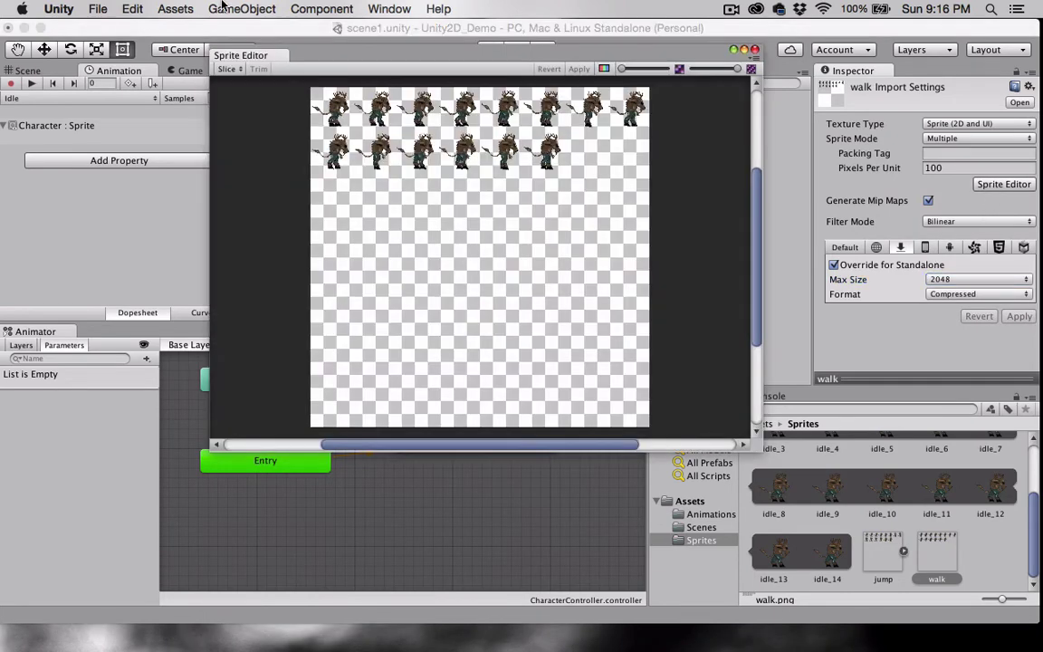
pyautogui.click(227, 69)
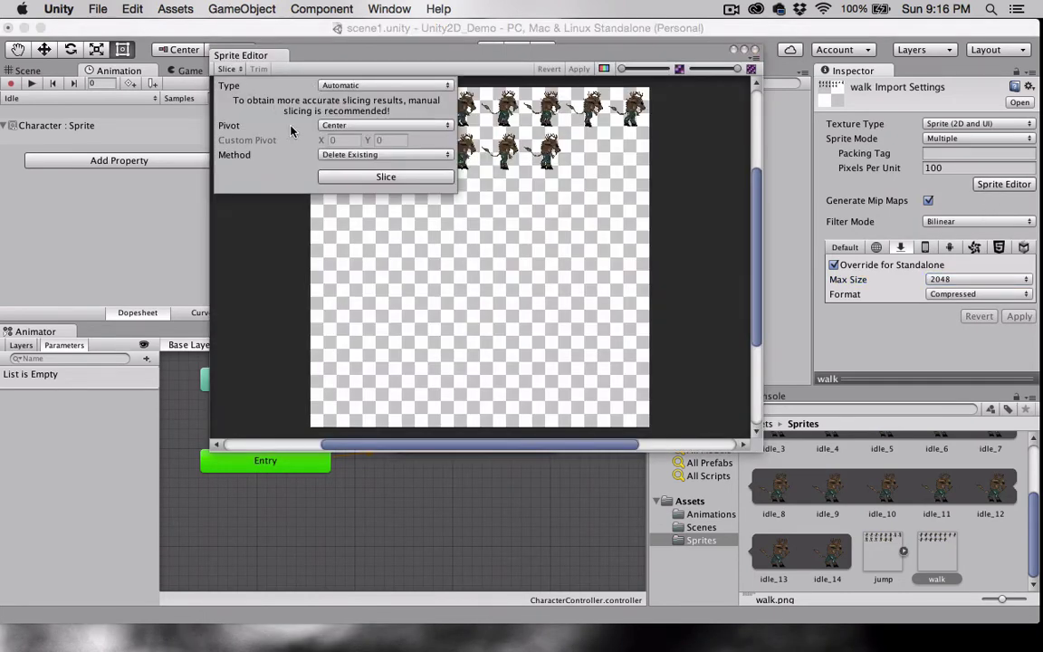
pyautogui.click(323, 86)
pyautogui.click(329, 100)
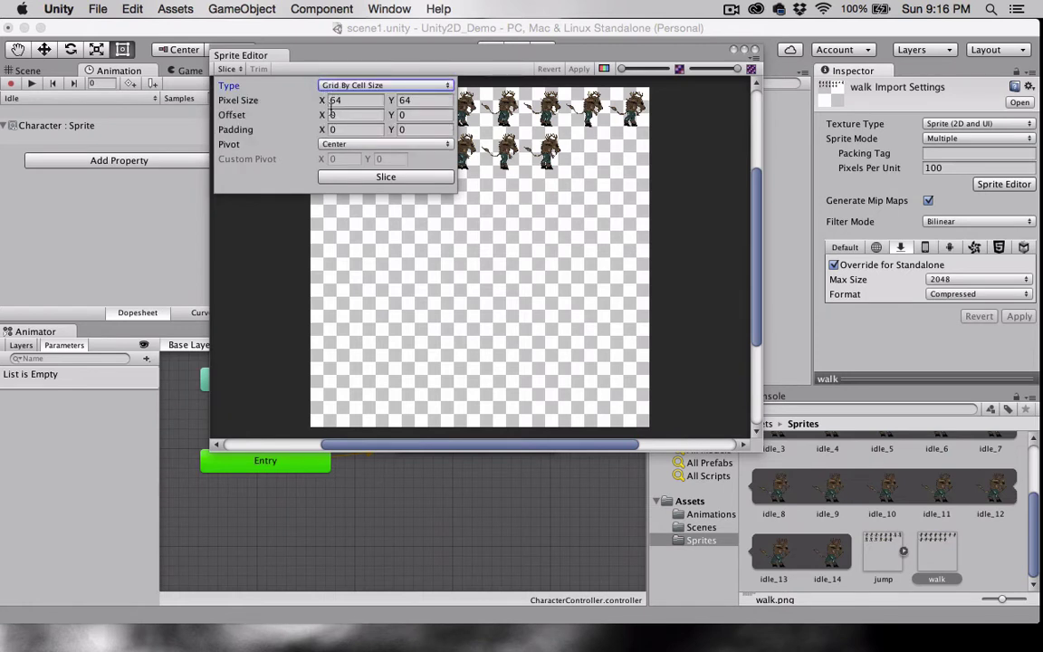
pyautogui.write('25')
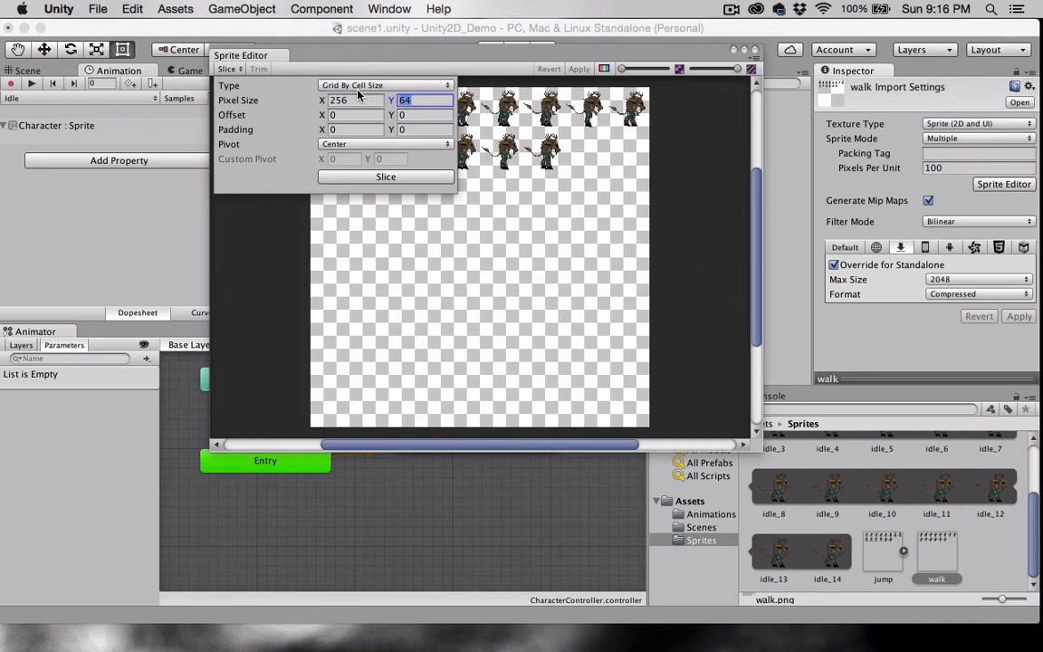
pyautogui.write('256')
pyautogui.click(386, 176)
pyautogui.click(578, 71)
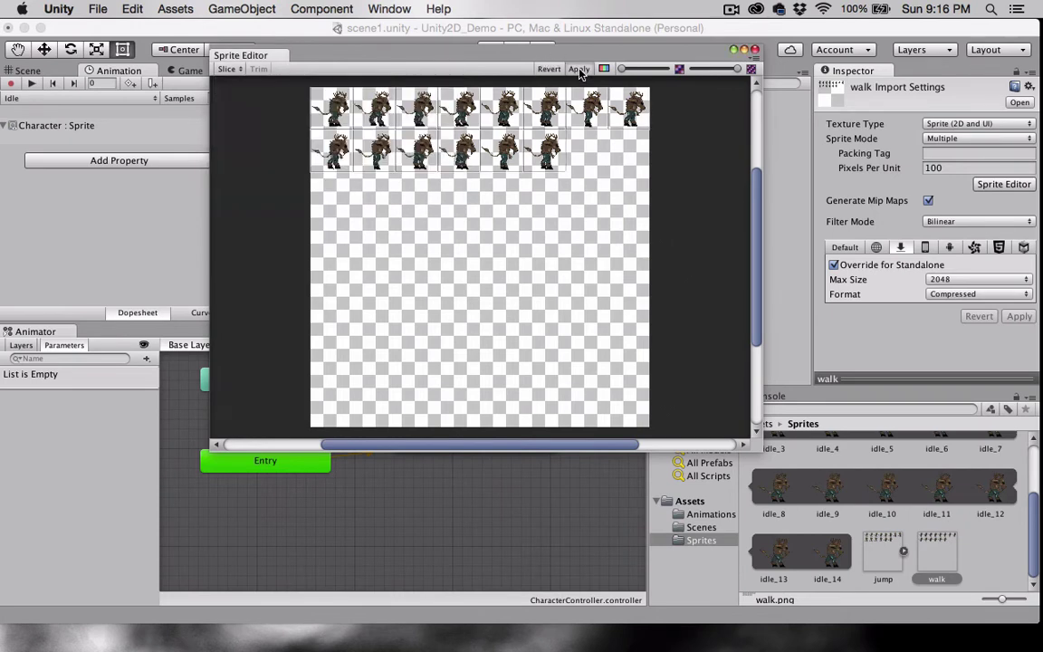
# Close the Sprite Editor, expand the walk sheet's frames, and select the Character object
pyautogui.click(754, 49)
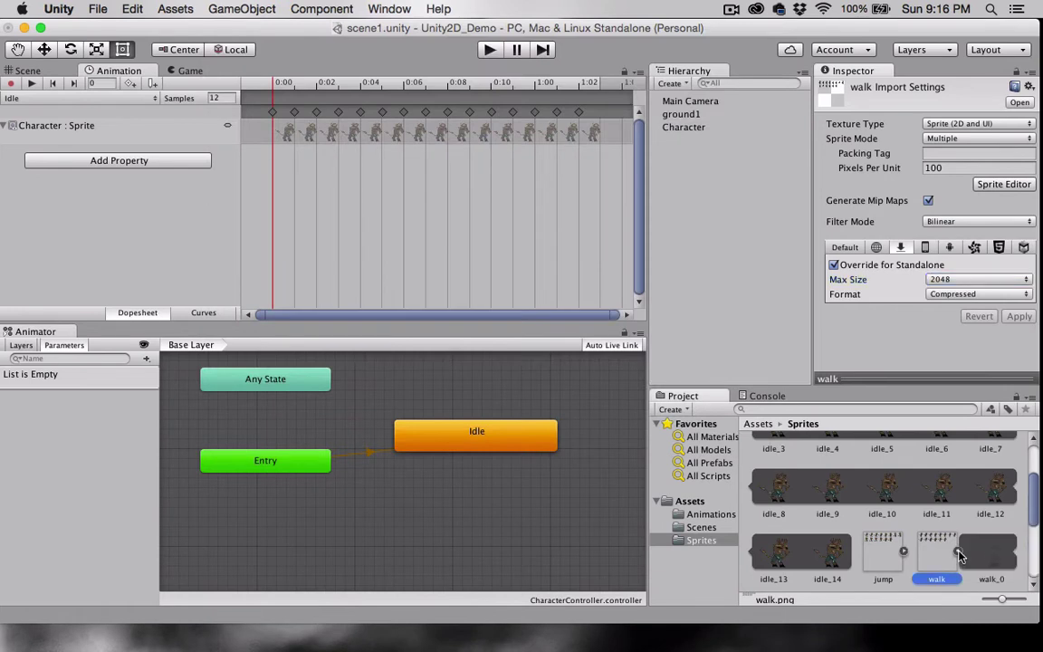
pyautogui.click(958, 551)
pyautogui.scroll(5, 961, 556)
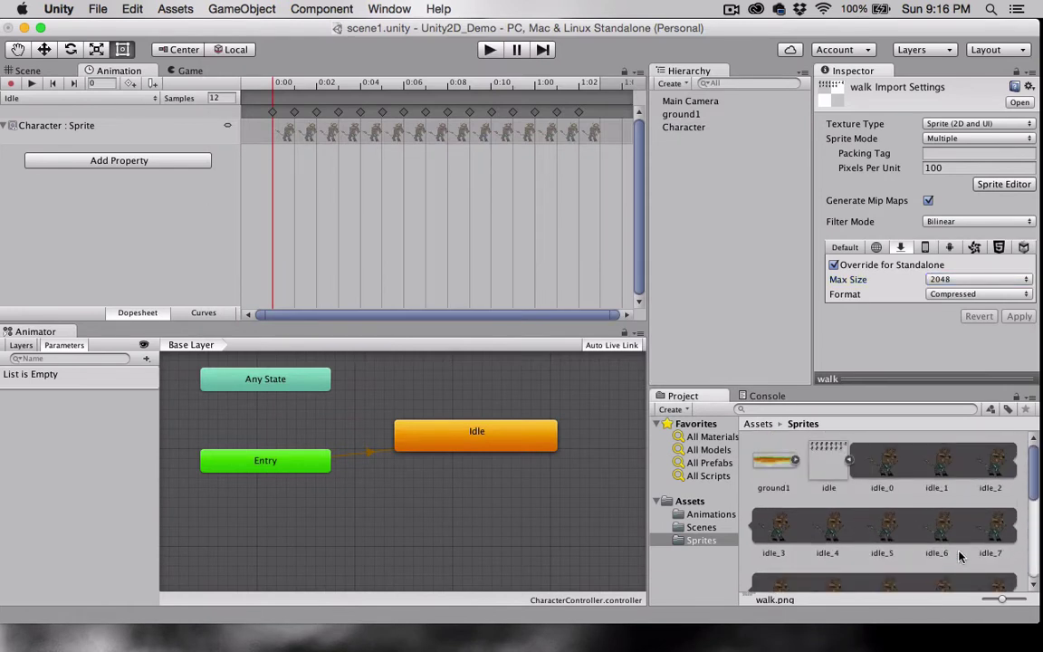
pyautogui.click(684, 127)
pyautogui.moveTo(539, 62); pyautogui.dragTo(615, 64)
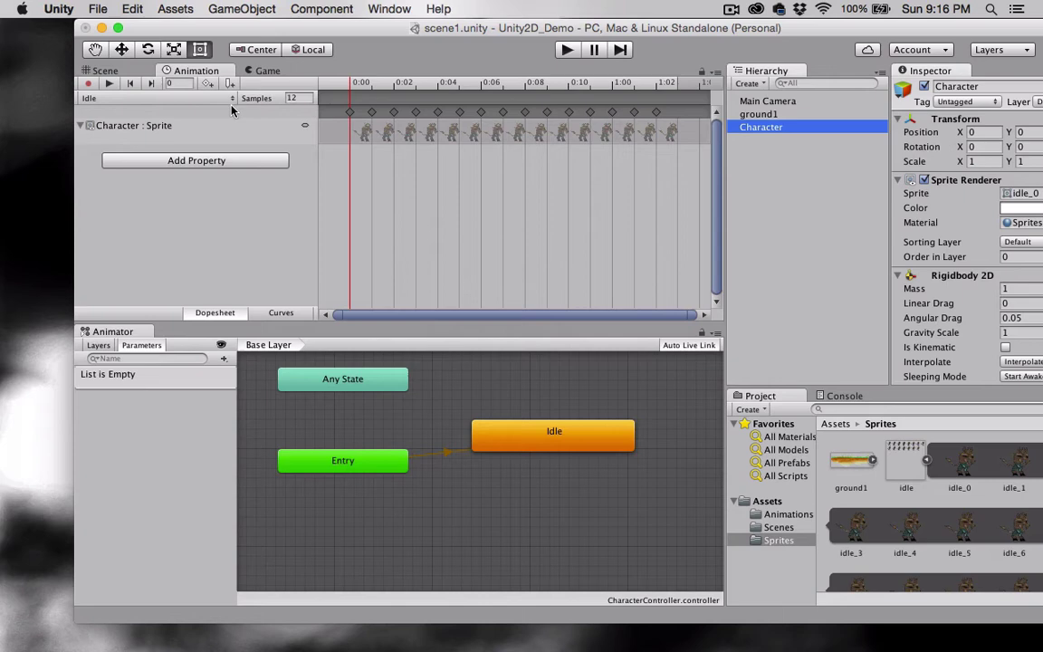
# Create a new animation clip named Walk, saved in Assets > Animations
pyautogui.click(206, 96)
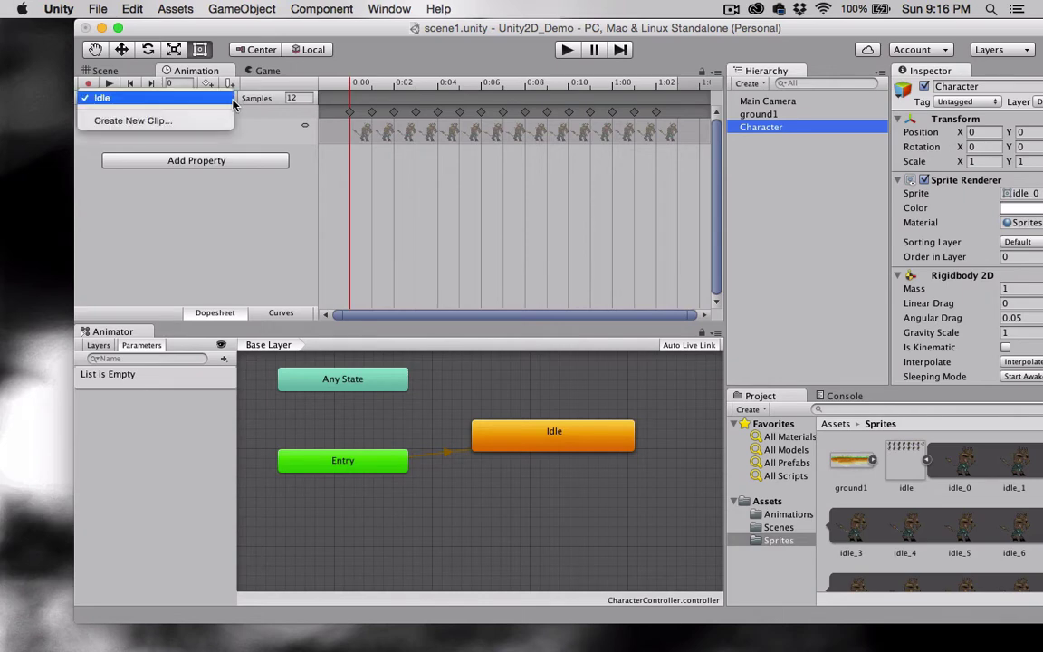
pyautogui.click(138, 124)
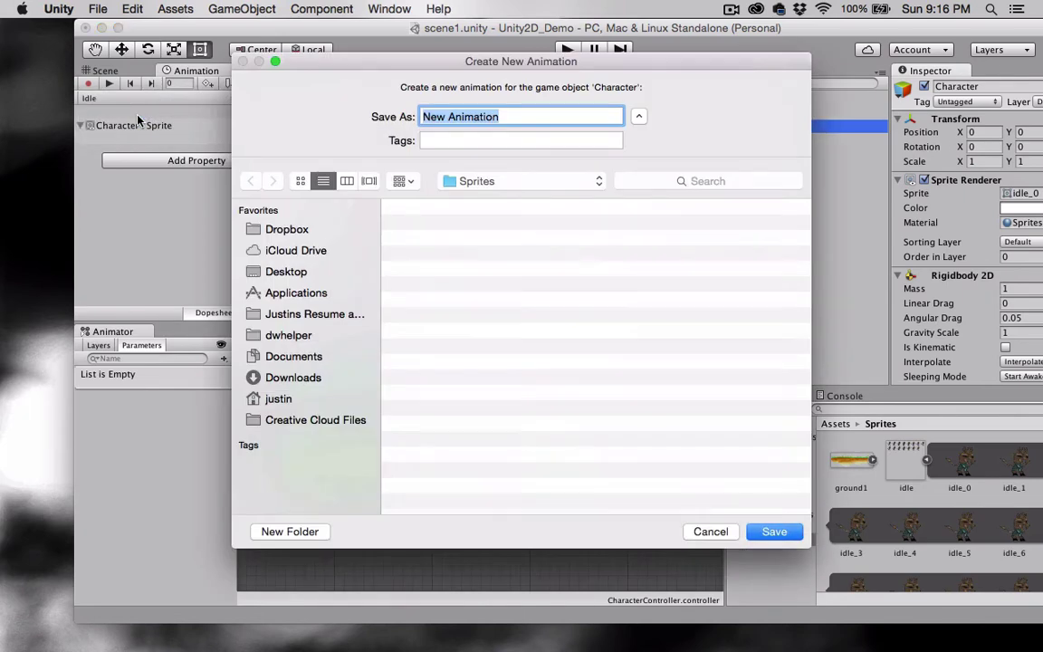
pyautogui.write('Walk')
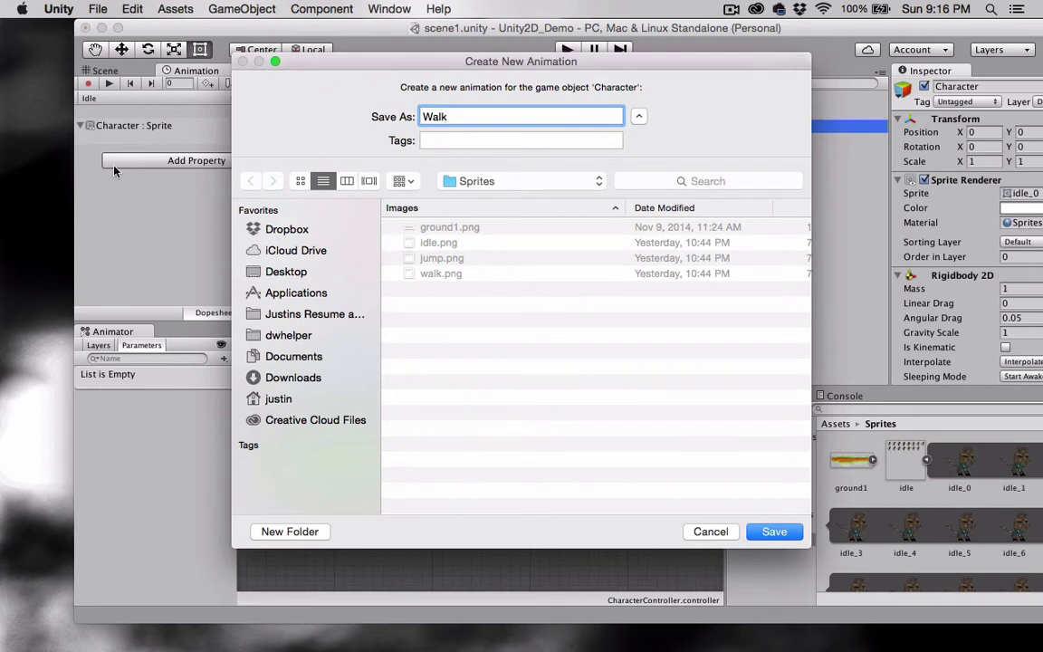
pyautogui.click(471, 181)
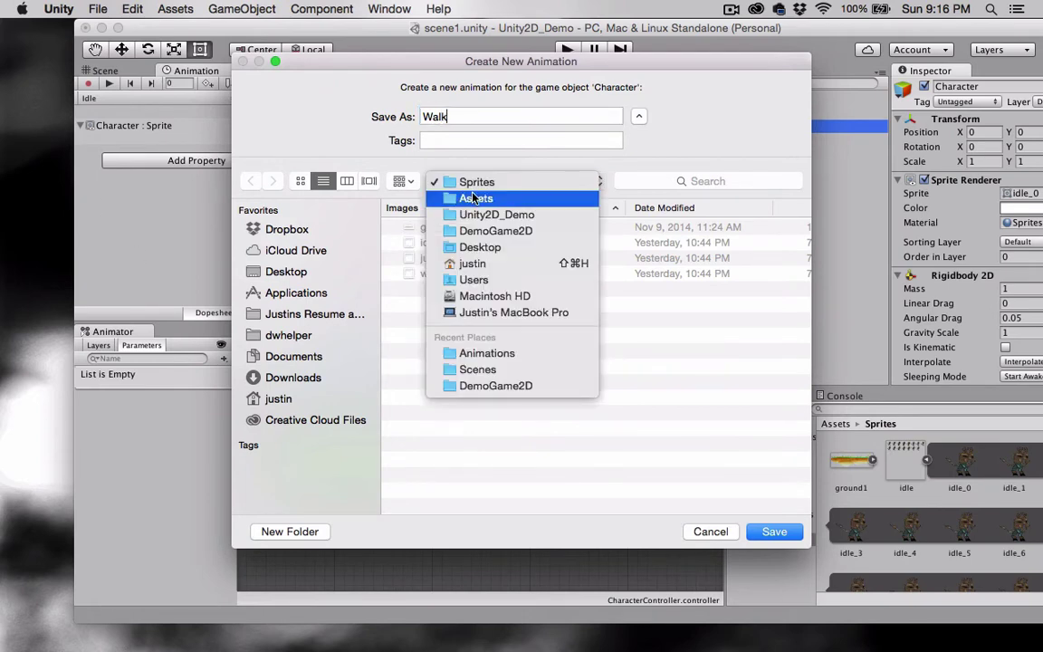
pyautogui.click(461, 196)
pyautogui.doubleClick(412, 227)
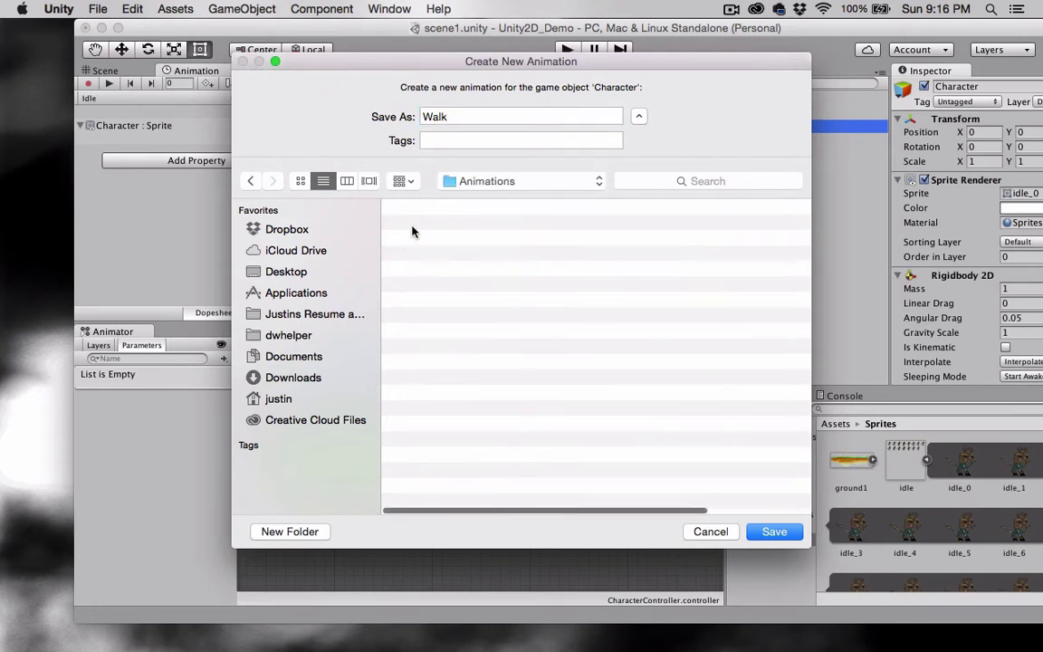
pyautogui.press('Return')
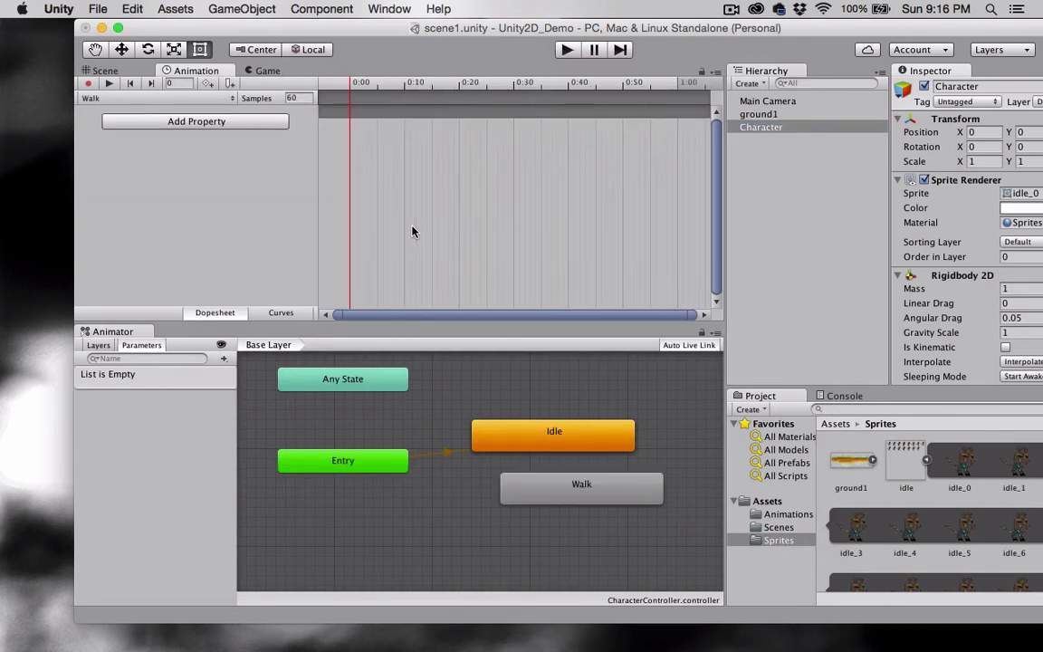
# Add the sprites walk_0 through walk_13 to the Walk clip's timeline as keyframes
pyautogui.moveTo(572, 503); pyautogui.dragTo(533, 509)
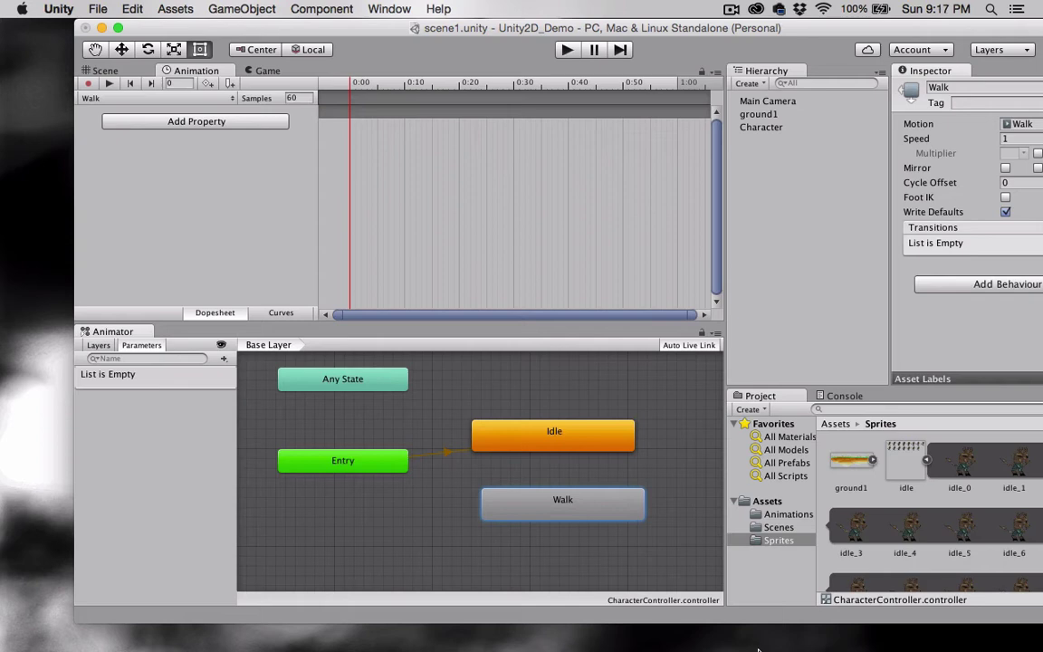
pyautogui.scroll(-5, 857, 517)
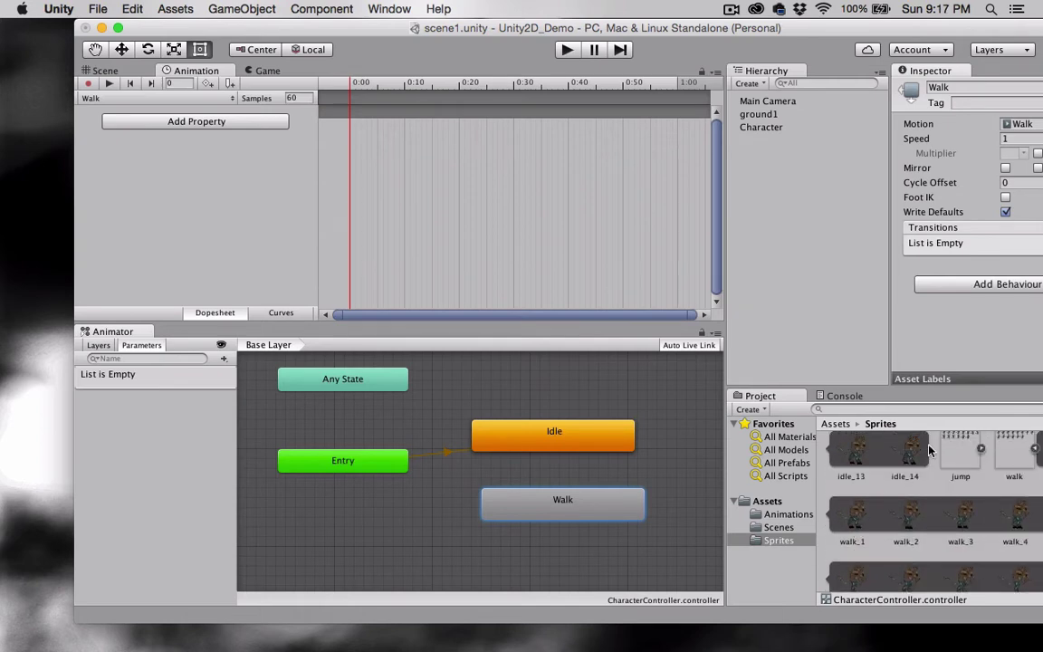
pyautogui.moveTo(657, 28); pyautogui.dragTo(558, 23)
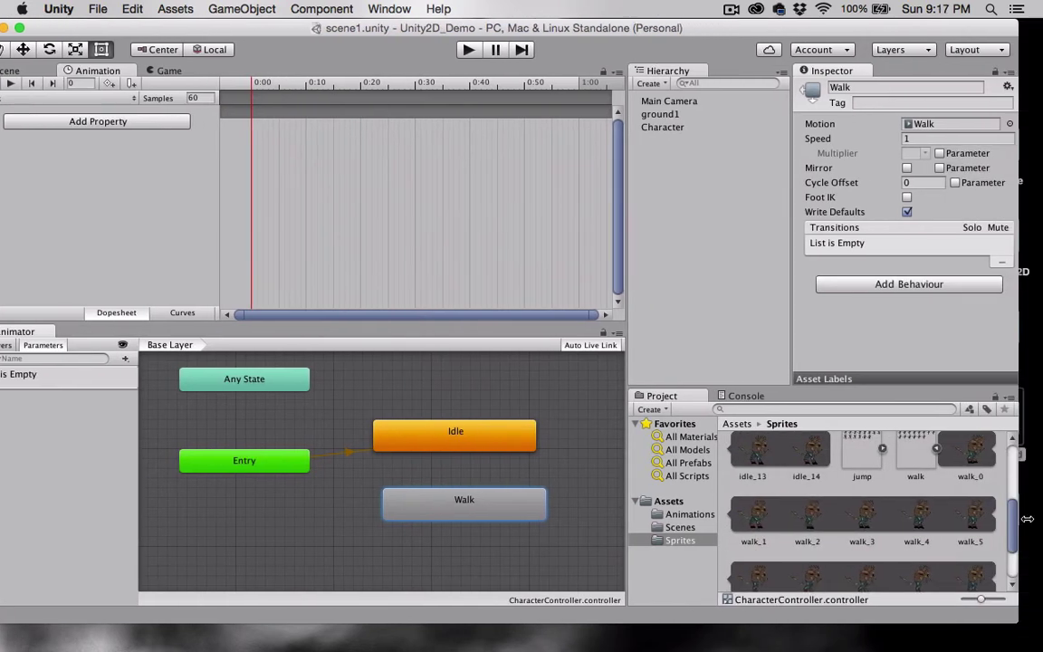
pyautogui.click(971, 438)
pyautogui.scroll(-3, 942, 522)
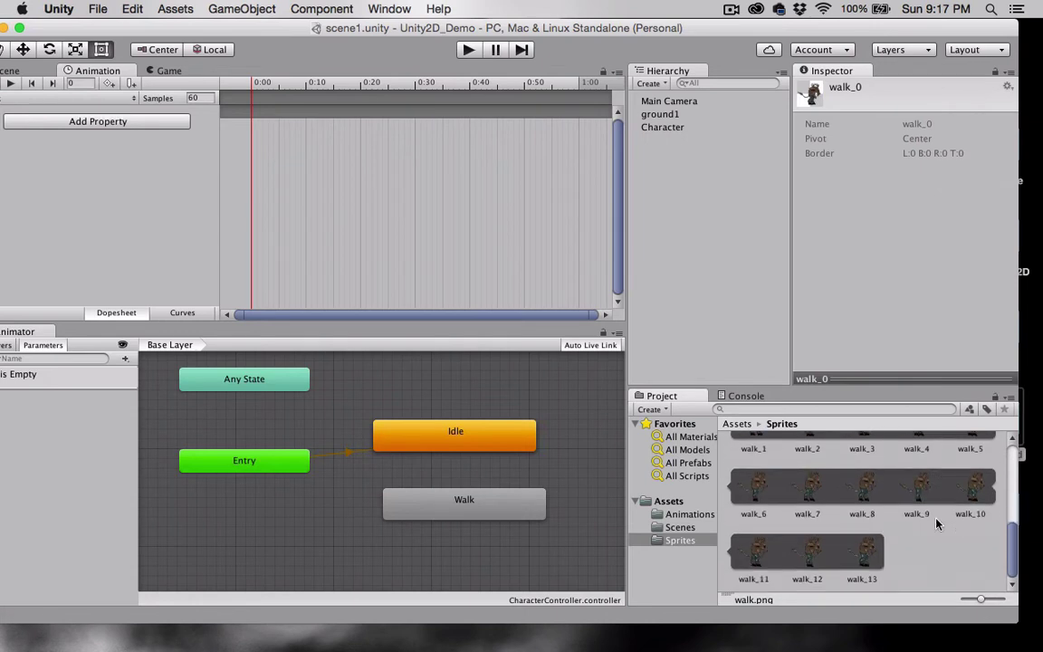
pyautogui.keyDown('shift'); pyautogui.click(866, 550); pyautogui.keyUp('shift')
pyautogui.scroll(3, 851, 493)
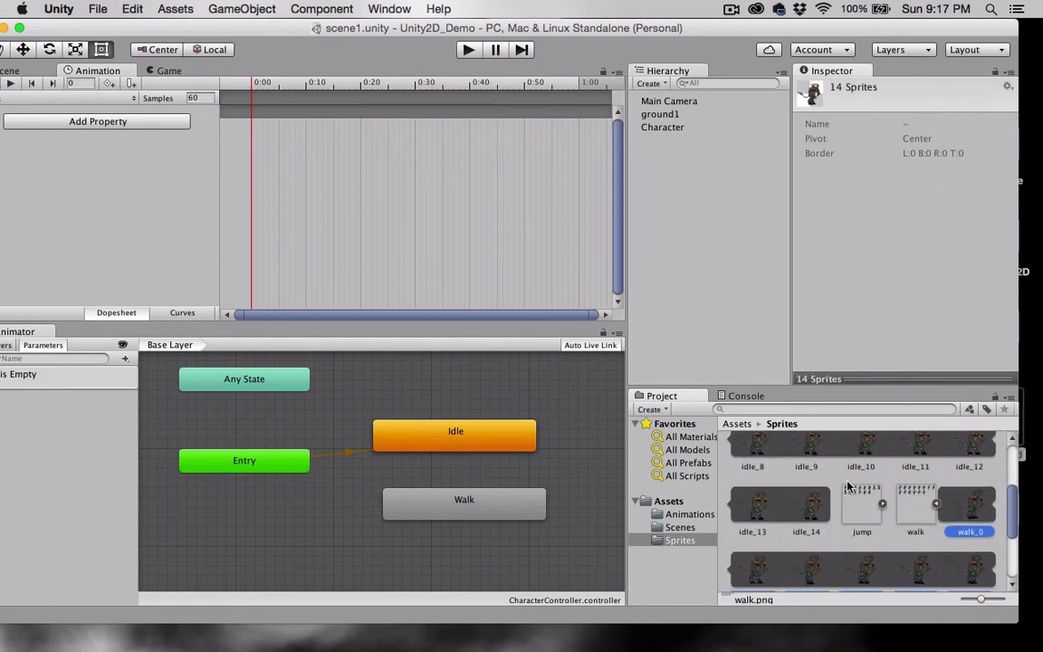
pyautogui.scroll(-2, 848, 486)
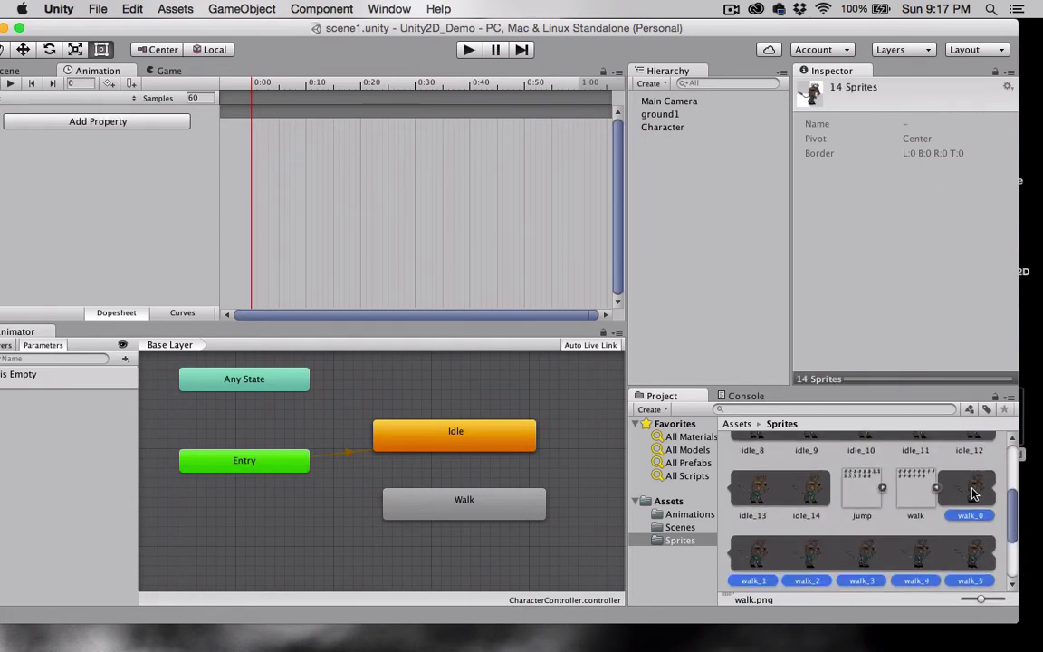
pyautogui.moveTo(969, 489); pyautogui.dragTo(261, 137)
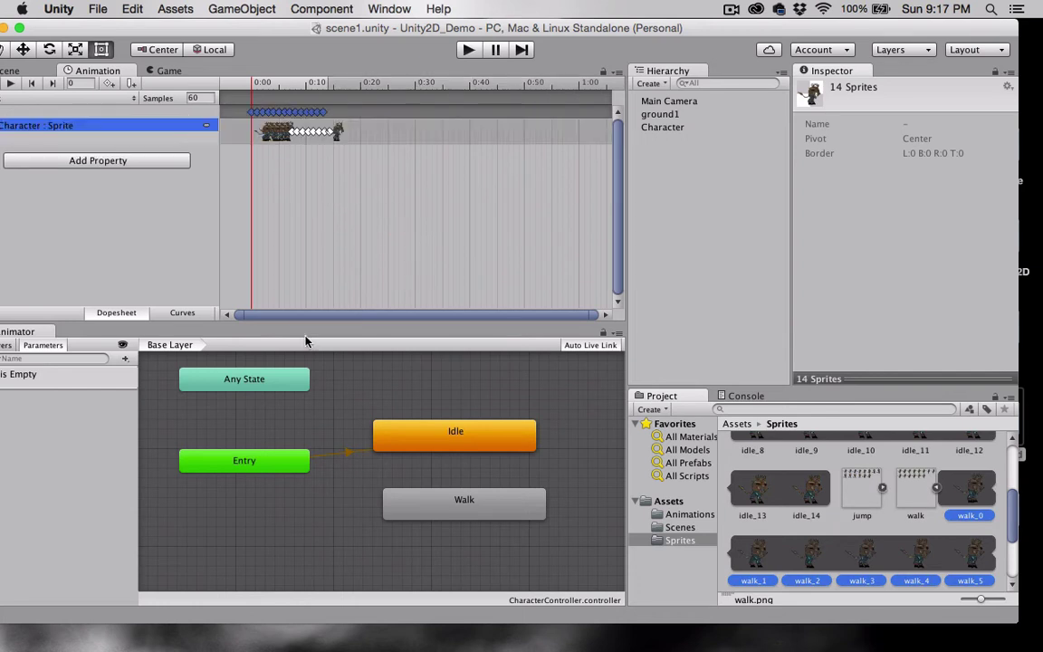
pyautogui.click(280, 246)
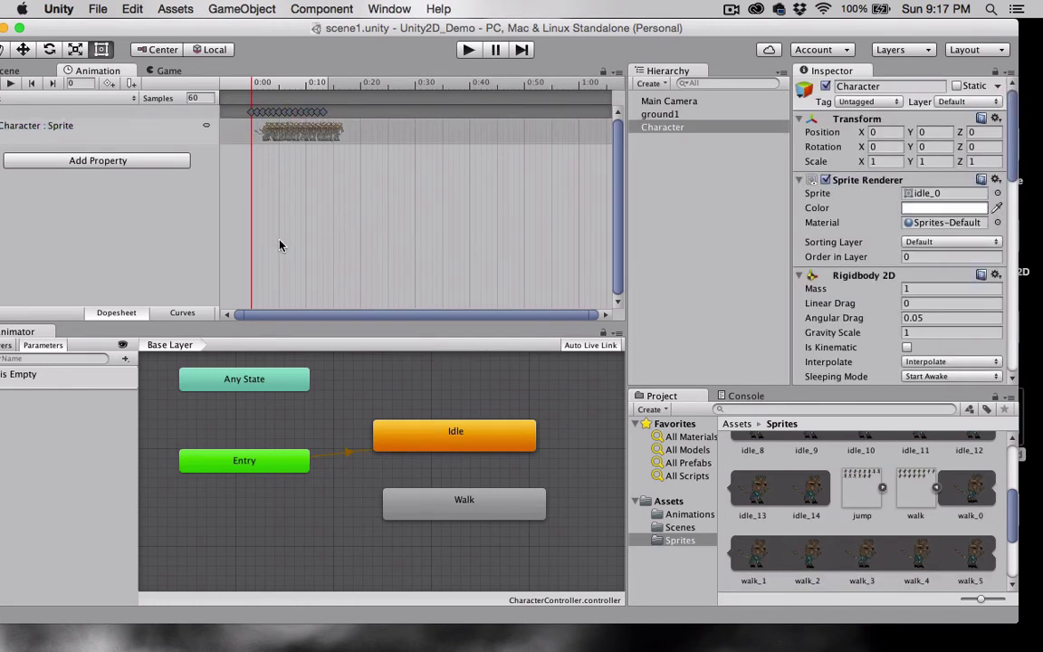
# Change the Walk clip's sample rate to 24
pyautogui.click(181, 94)
pyautogui.write('24')
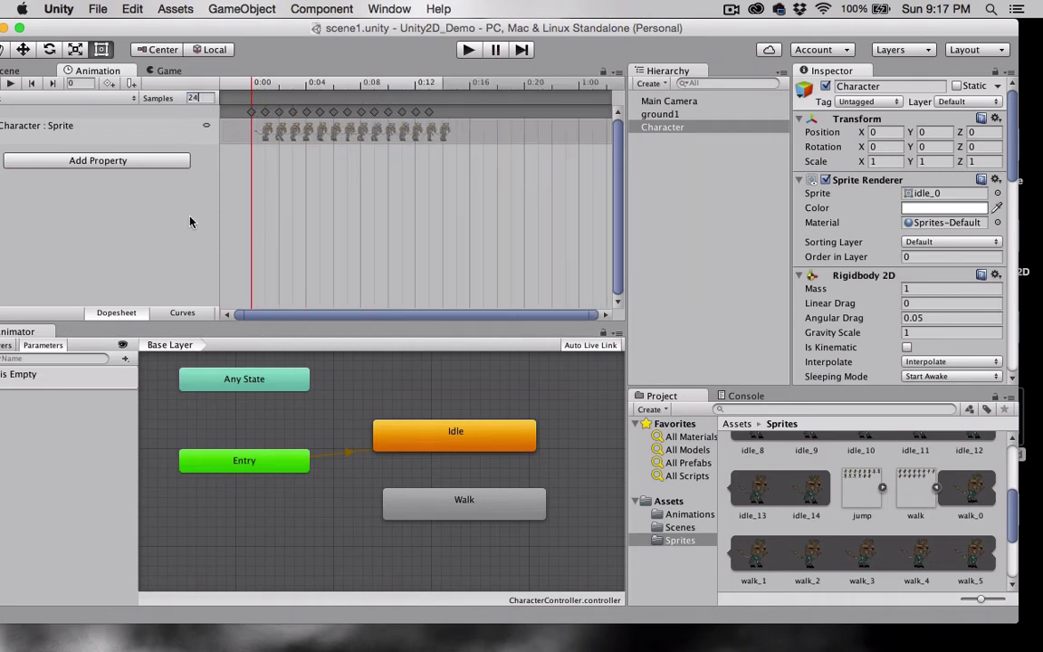
pyautogui.moveTo(250, 25); pyautogui.dragTo(275, 23)
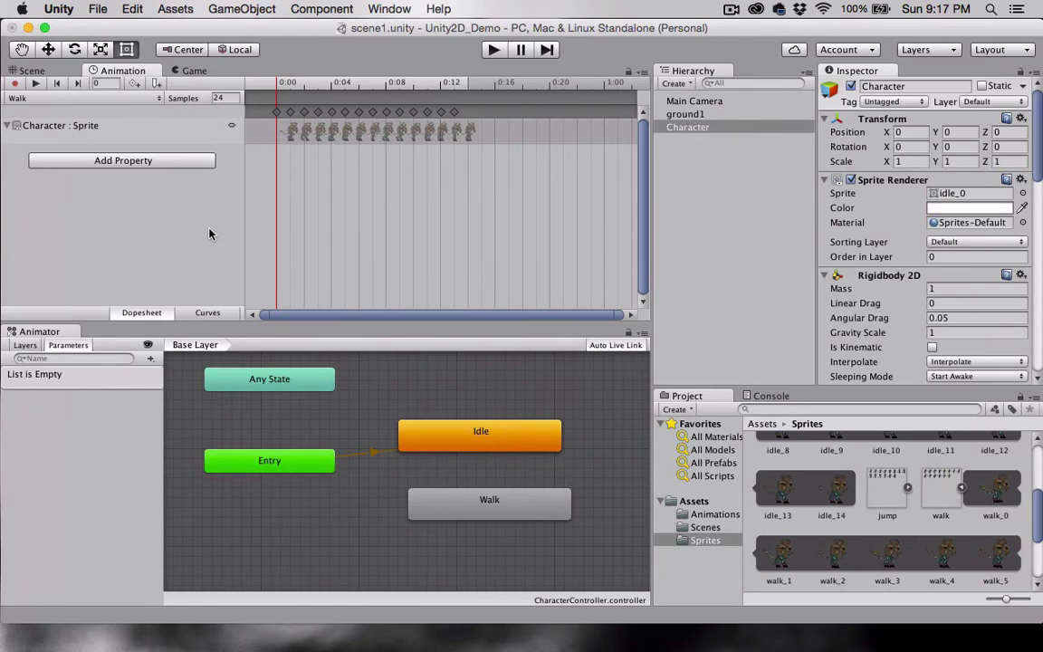
# Add a Float parameter in the Animator's Parameters tab and name it Speed
pyautogui.click(685, 131)
pyautogui.click(36, 333)
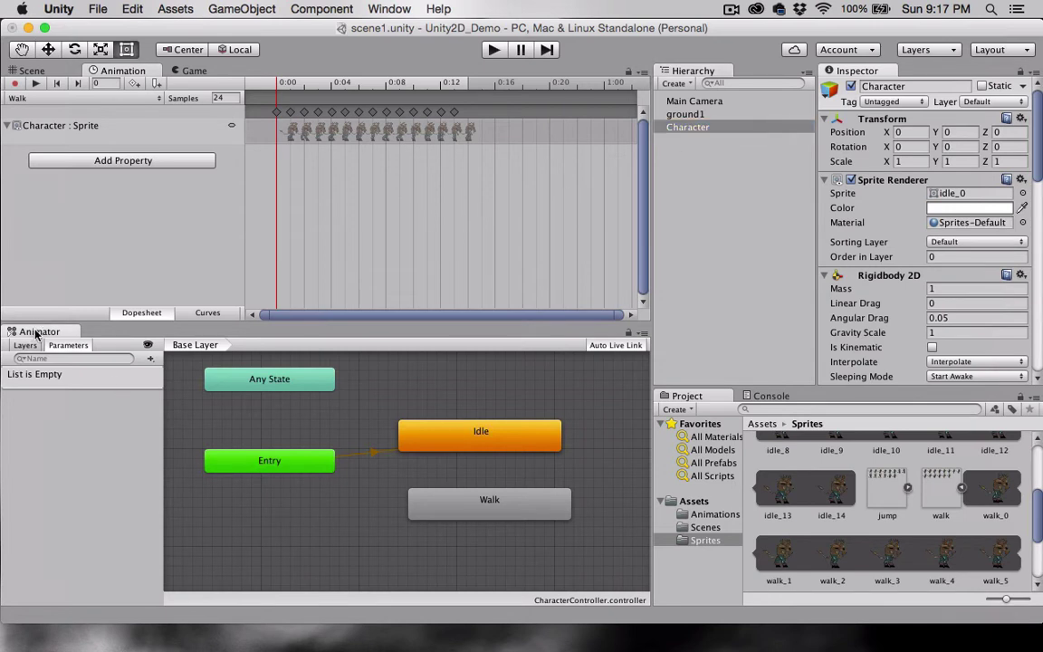
pyautogui.click(150, 360)
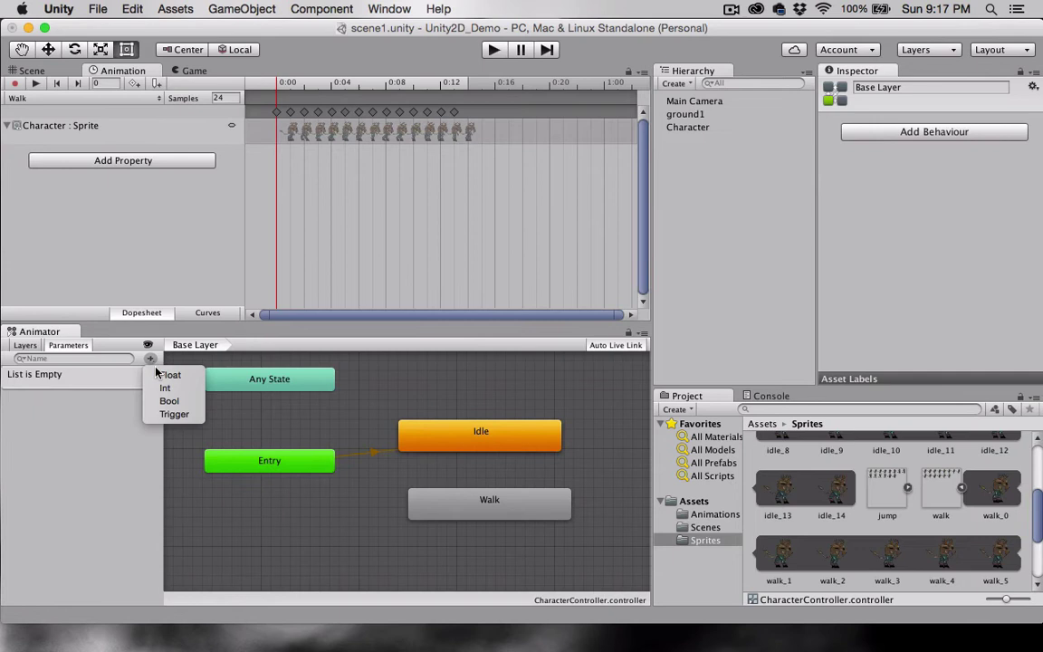
pyautogui.click(167, 375)
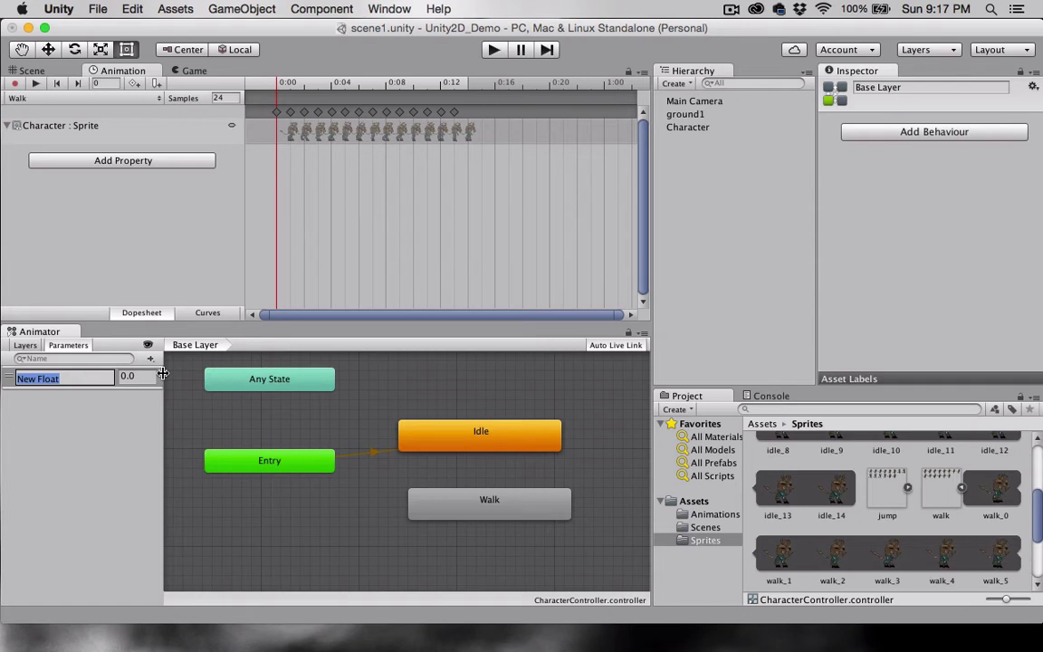
pyautogui.write('Speed')
pyautogui.doubleClick(18, 378)
pyautogui.click(49, 379)
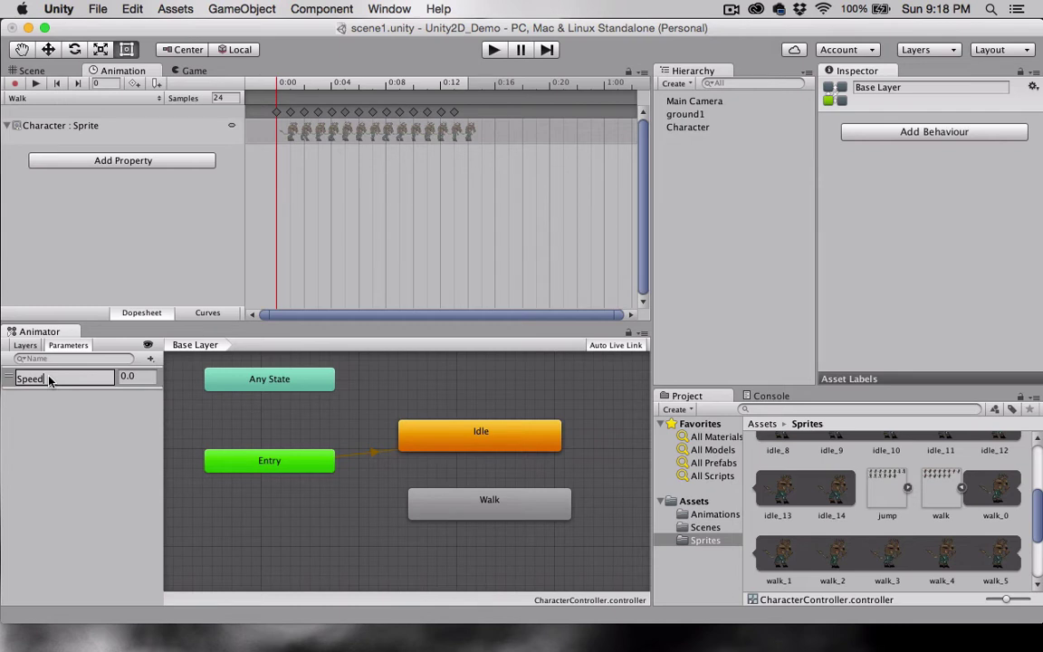
pyautogui.press('Return')
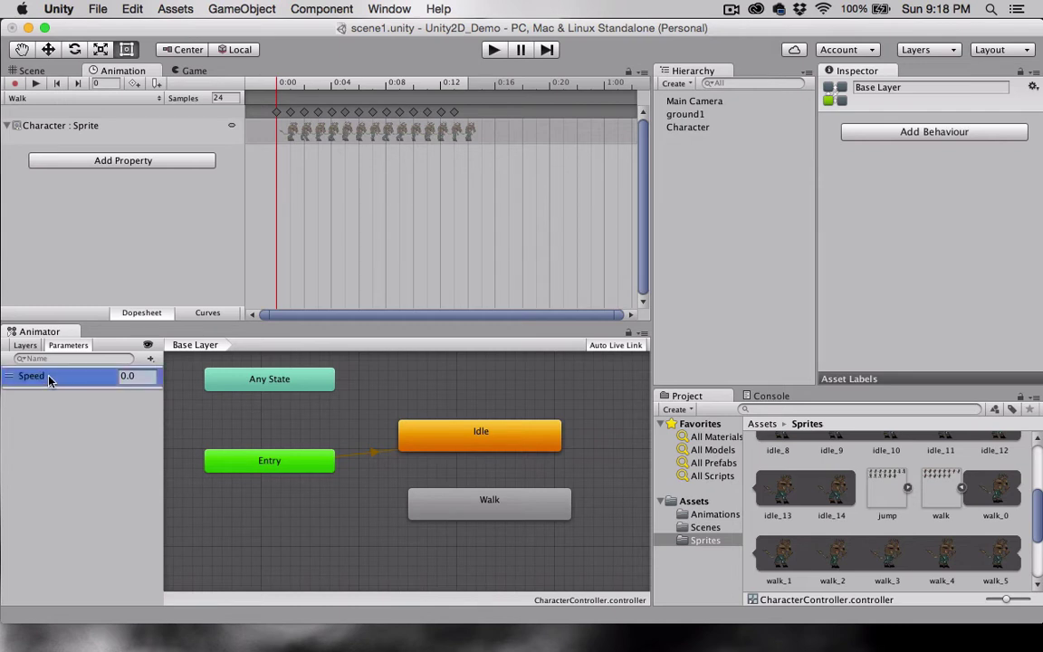
# Make a transition from the Idle state to the Walk state
pyautogui.click(459, 433)
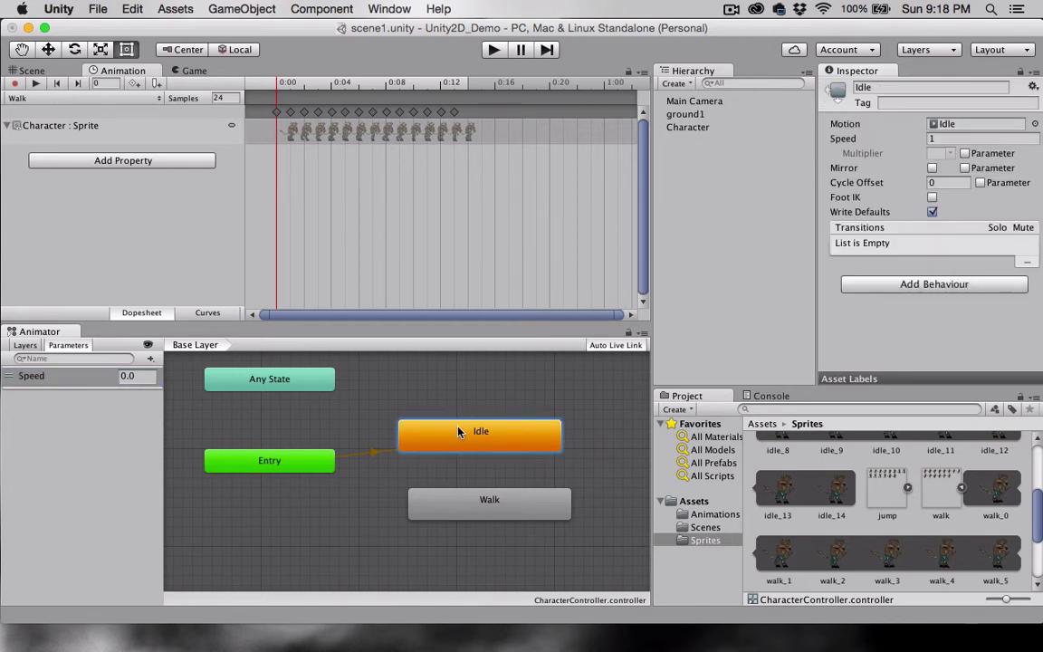
pyautogui.moveTo(459, 432); pyautogui.dragTo(431, 405)
pyautogui.rightClick(432, 405)
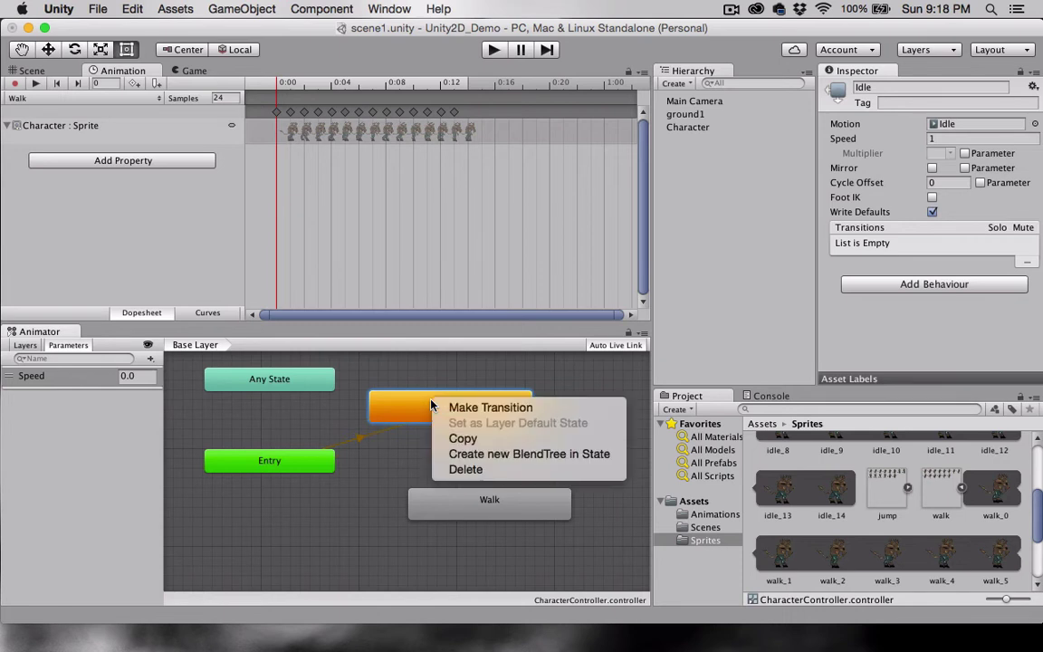
pyautogui.click(445, 408)
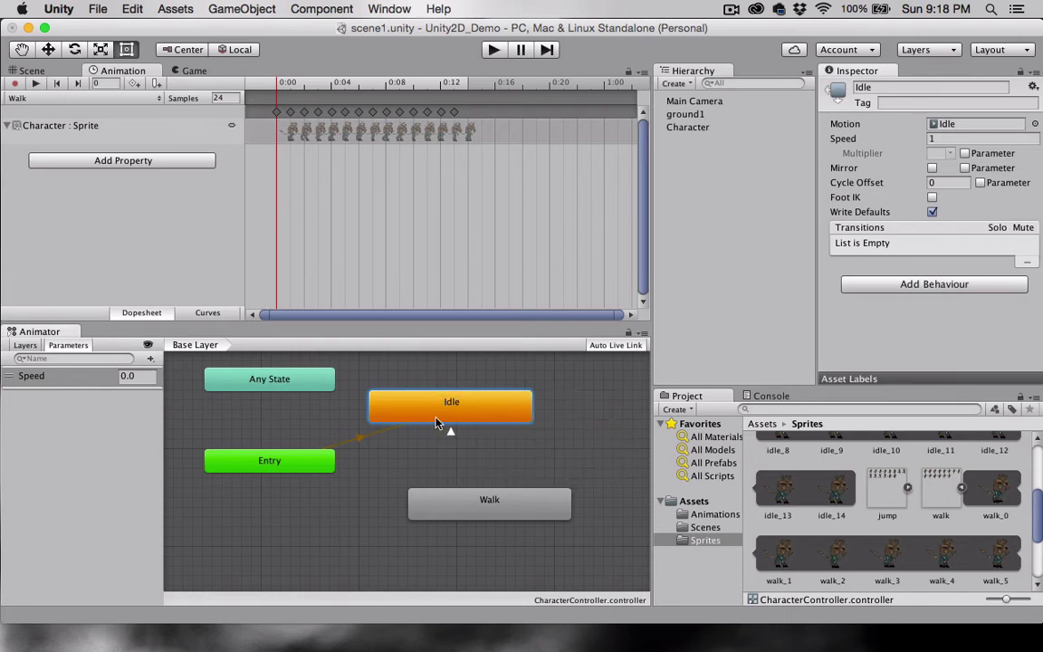
pyautogui.click(489, 501)
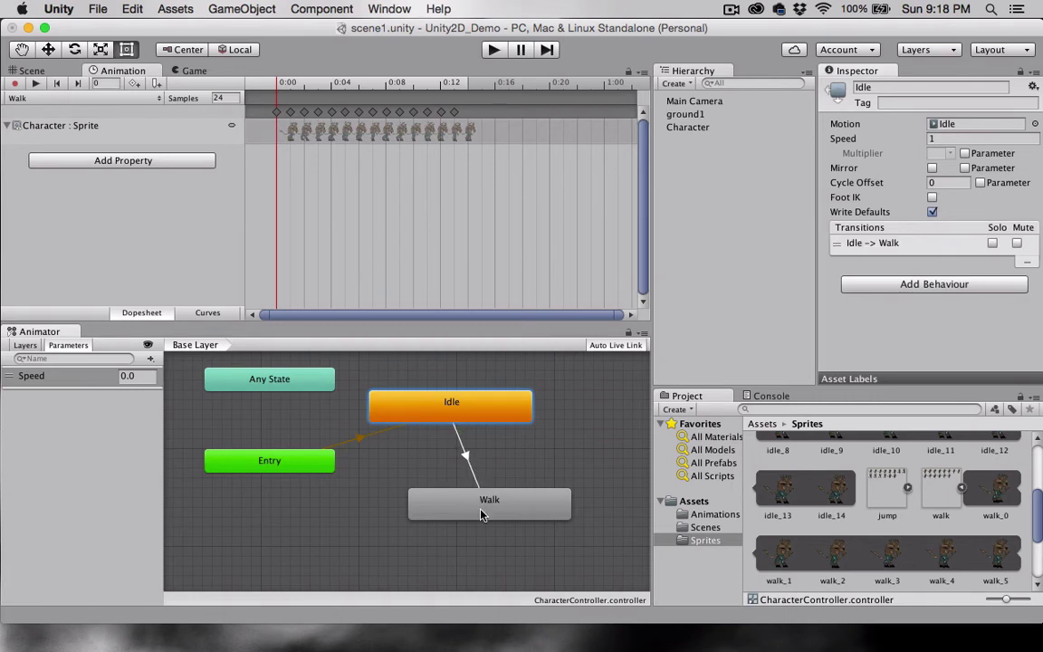
pyautogui.click(463, 456)
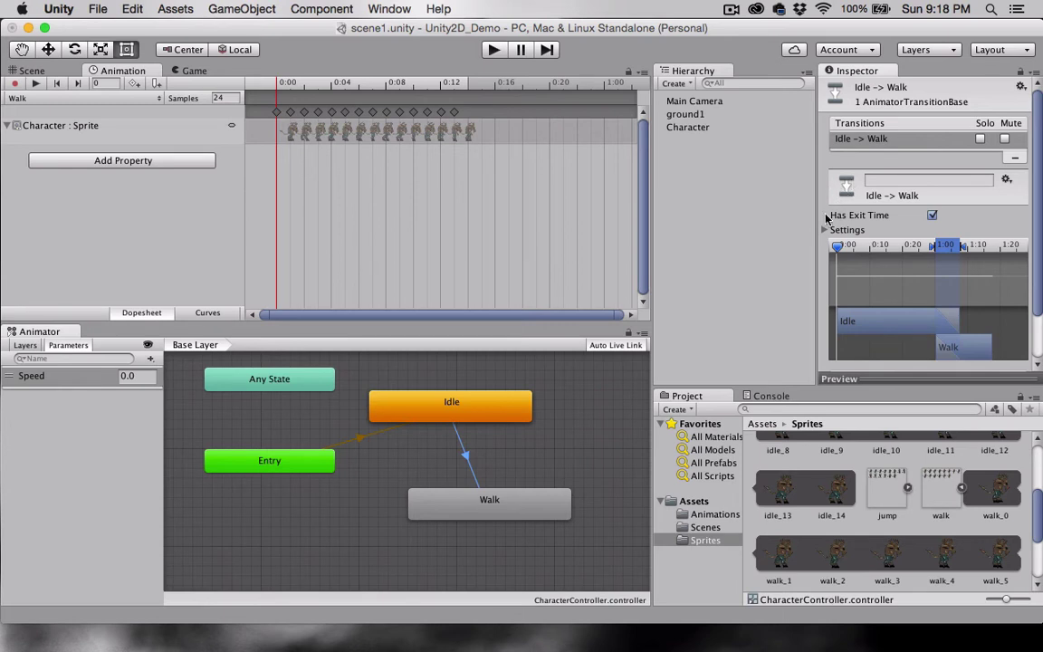
# Turn off exit time on Idle→Walk and add the condition Speed Greater 0.1
pyautogui.click(932, 216)
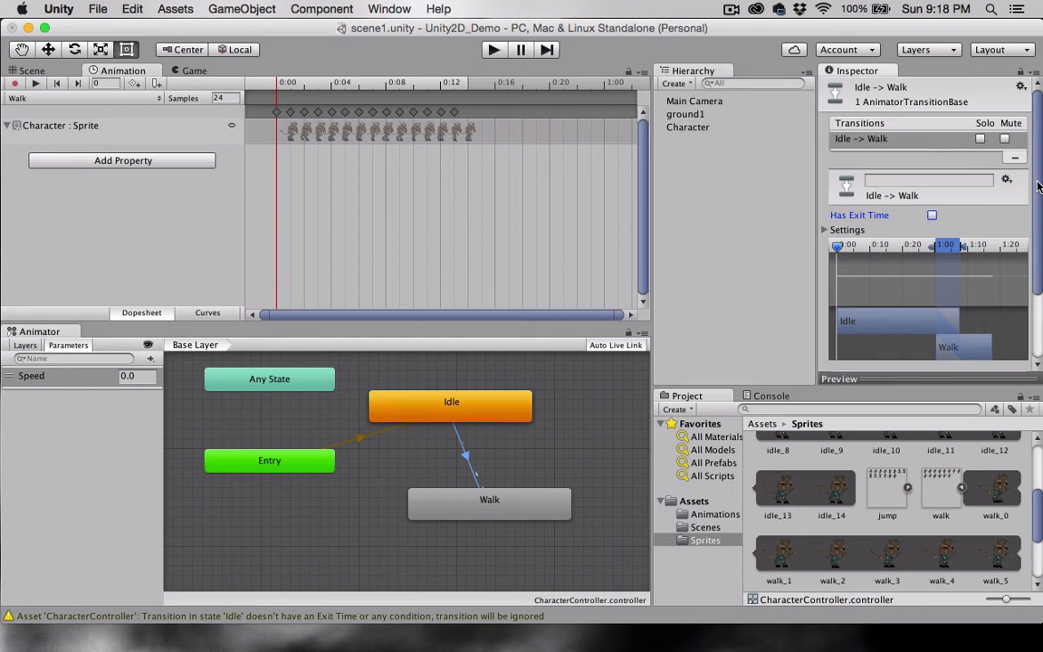
pyautogui.moveTo(1039, 185); pyautogui.dragTo(1031, 303)
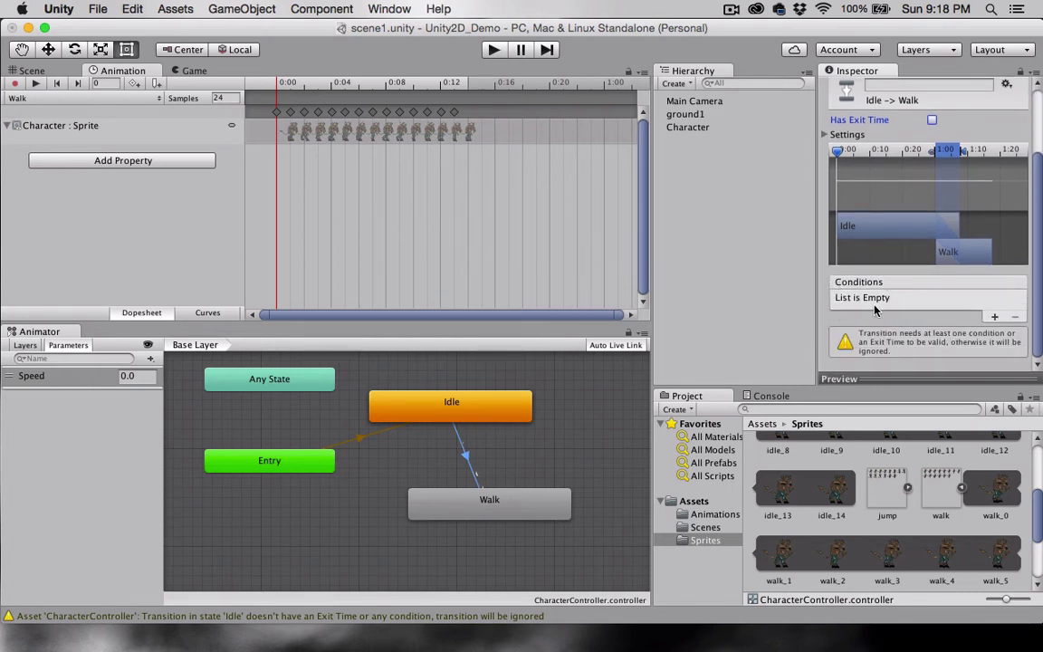
pyautogui.click(995, 319)
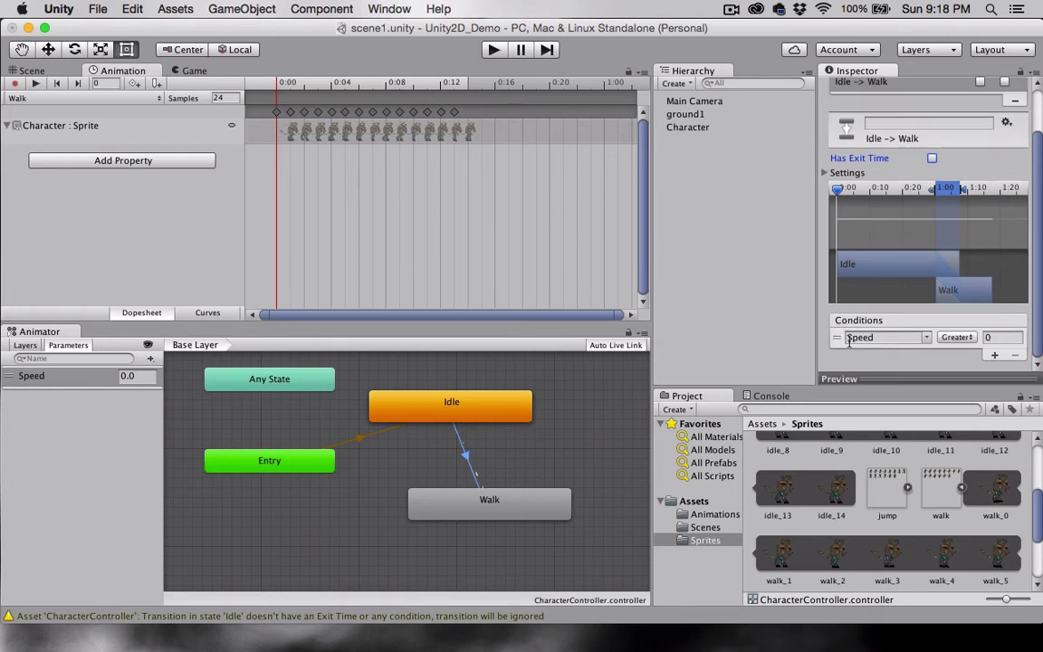
pyautogui.click(991, 338)
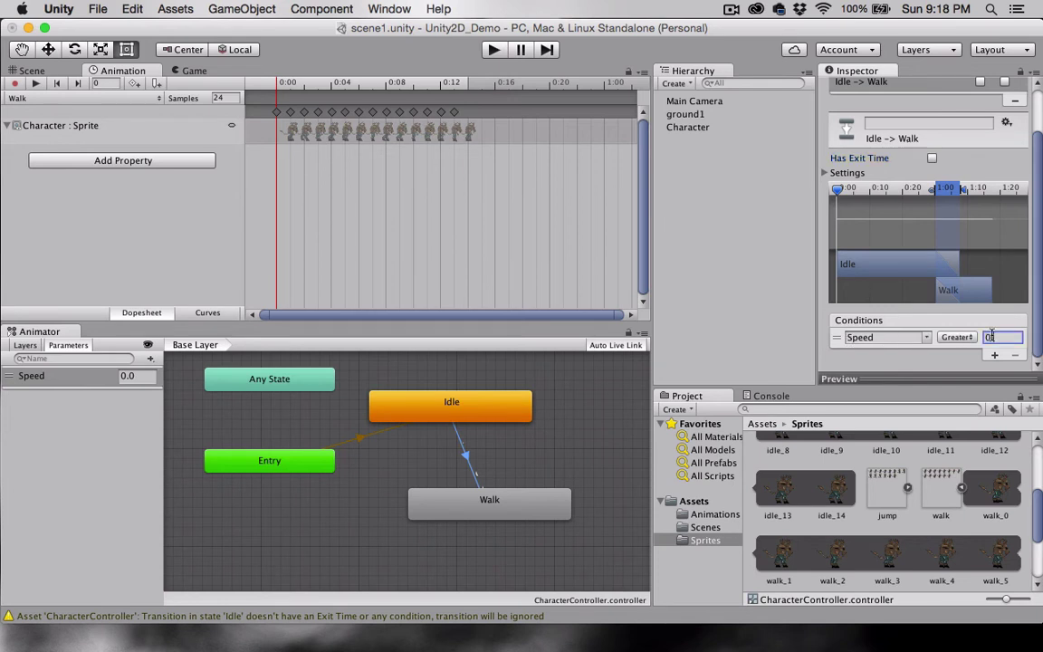
pyautogui.write('0.1')
# Make a transition from the Walk state back to the Idle state
pyautogui.click(510, 512)
pyautogui.rightClick(511, 511)
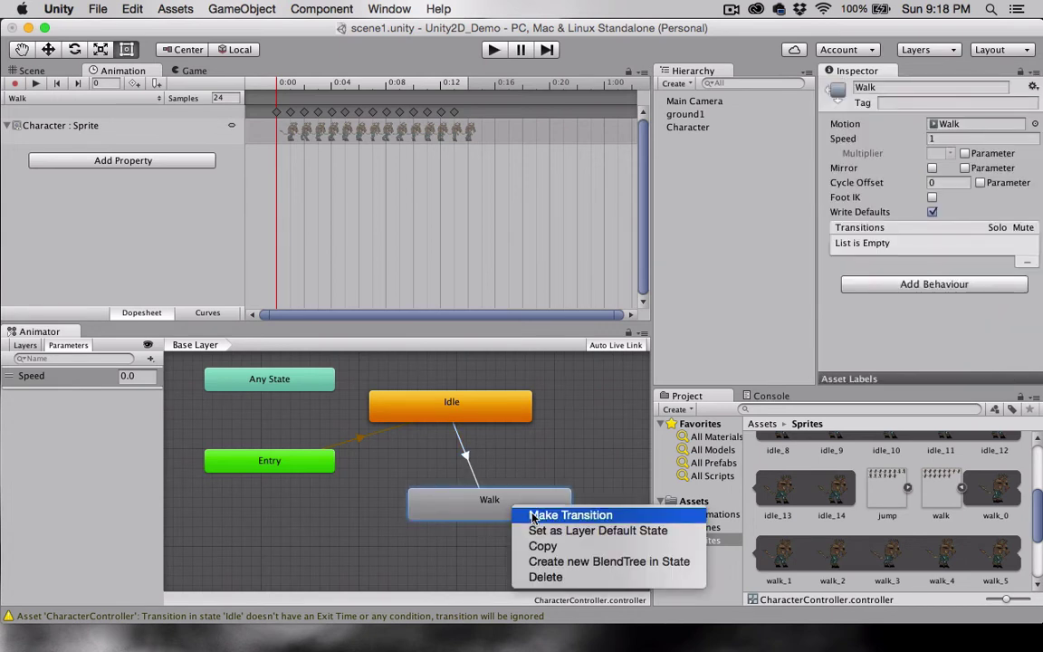
pyautogui.click(532, 515)
pyautogui.click(469, 402)
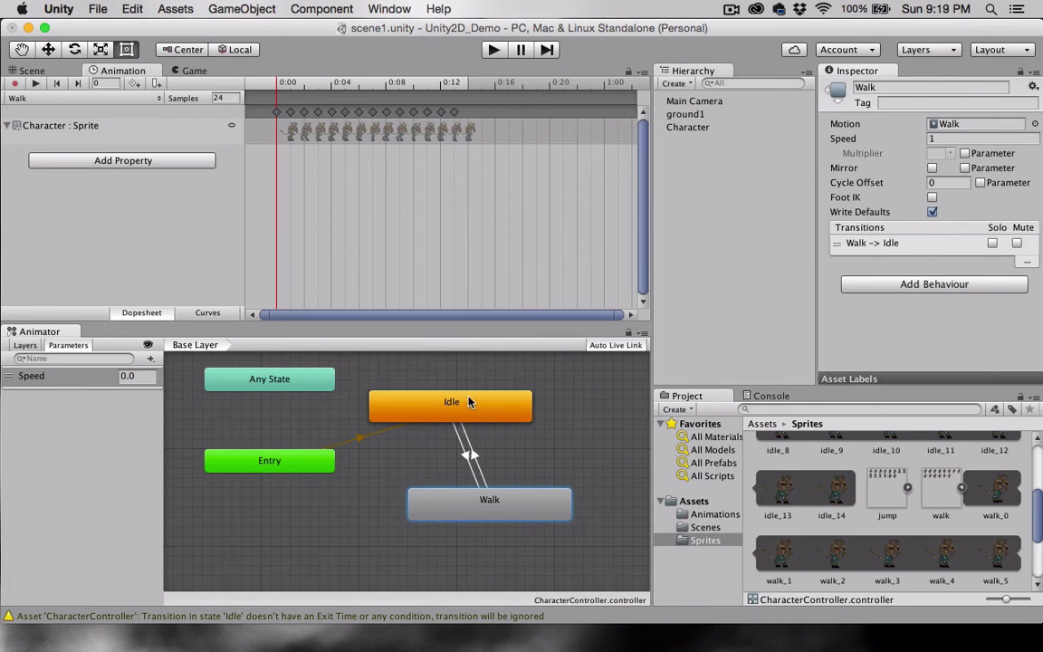
pyautogui.click(471, 455)
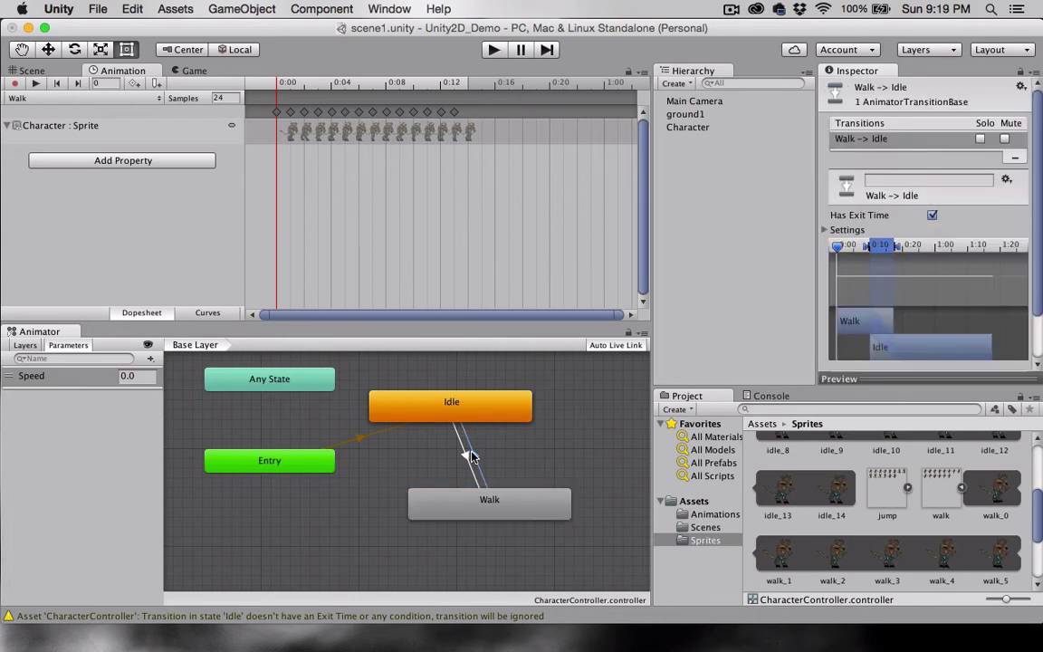
# Turn off exit time on Walk→Idle and add the condition Speed Less 0.1
pyautogui.click(932, 214)
pyautogui.scroll(-5, 1039, 211)
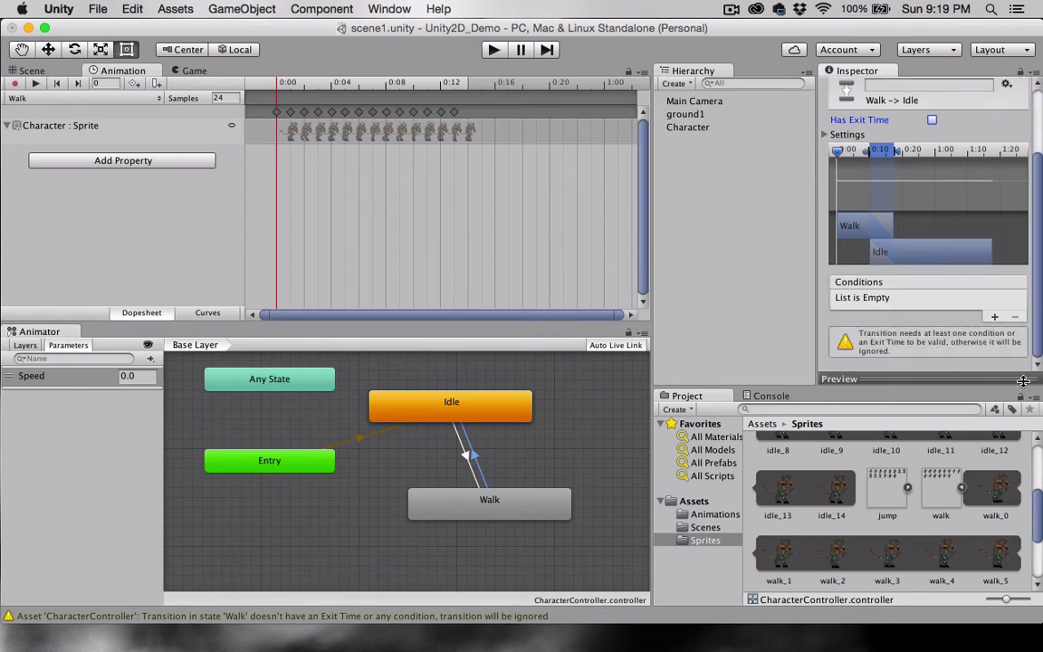
pyautogui.click(994, 316)
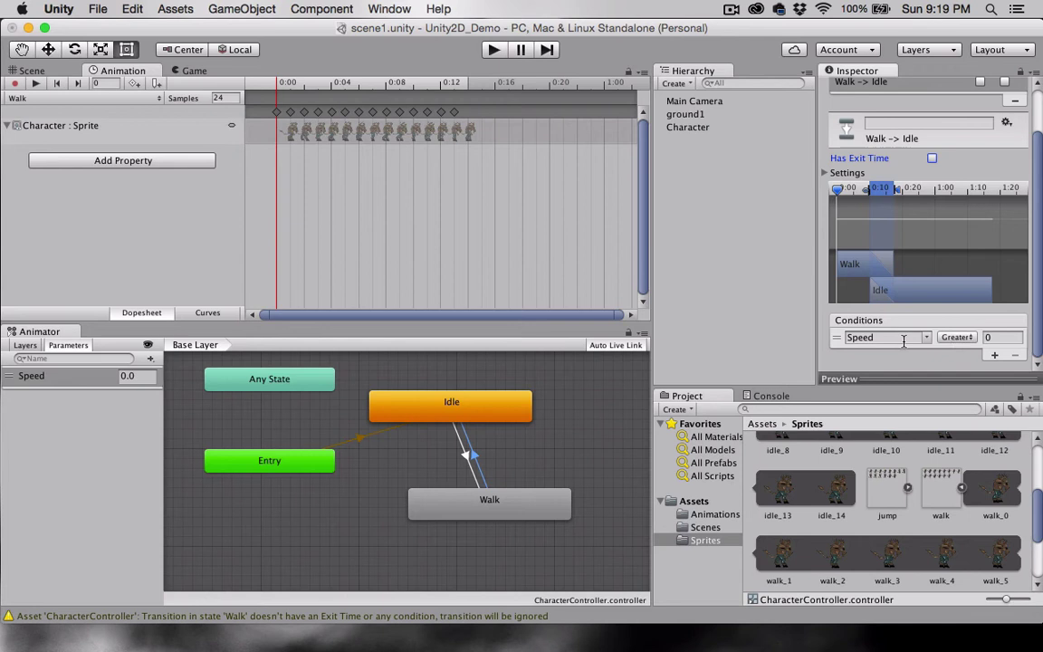
pyautogui.click(956, 336)
pyautogui.click(958, 353)
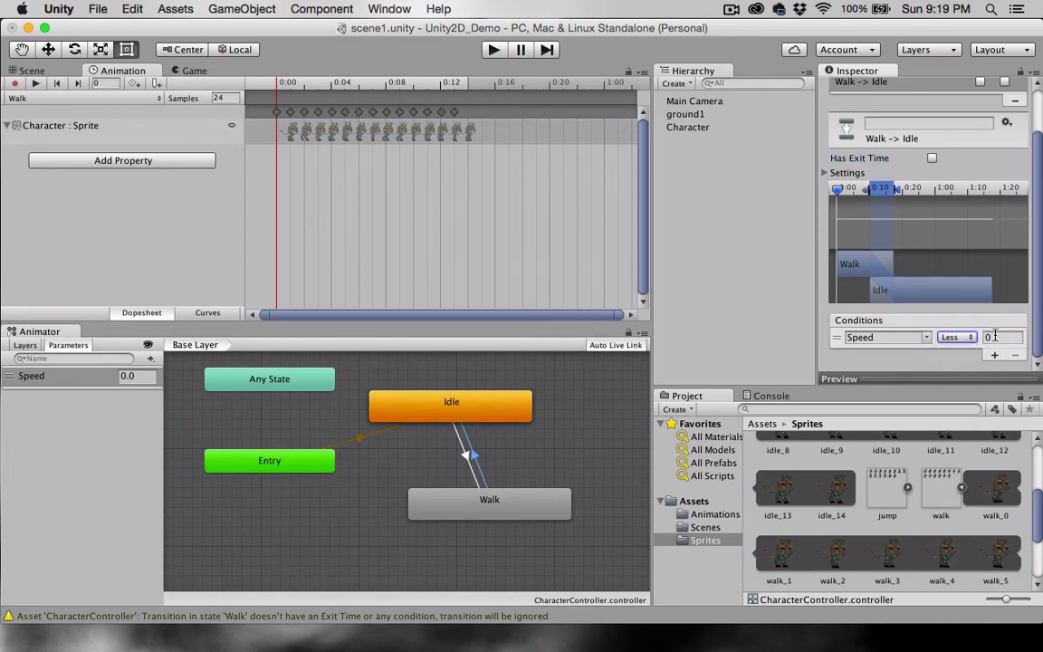
pyautogui.click(994, 337)
pyautogui.write('0.1')
pyautogui.click(444, 409)
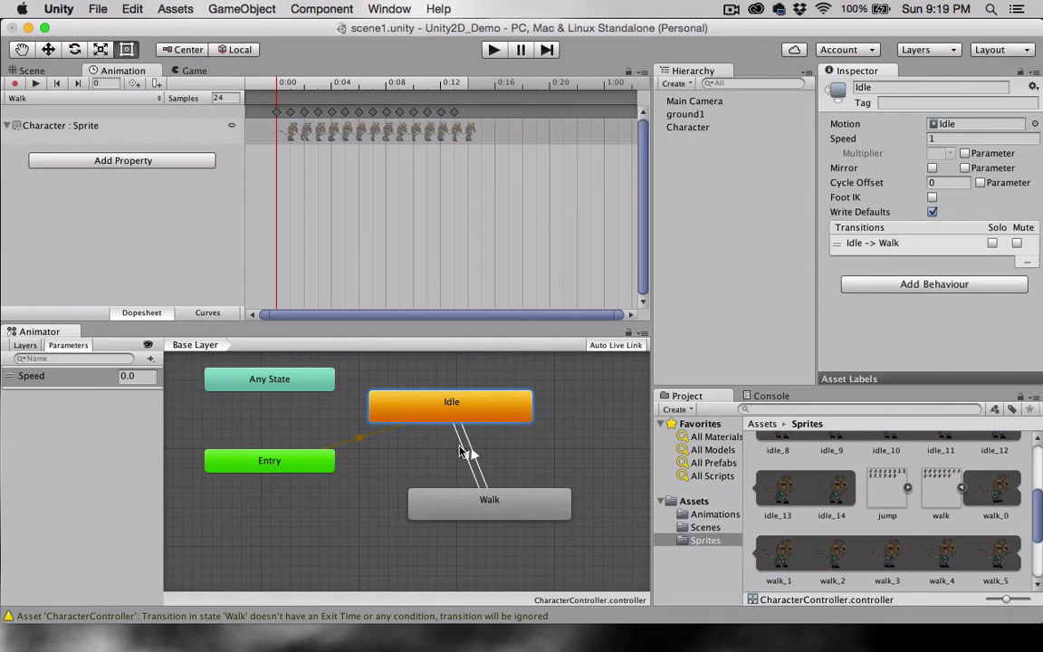
pyautogui.click(465, 443)
pyautogui.scroll(-5, 883, 272)
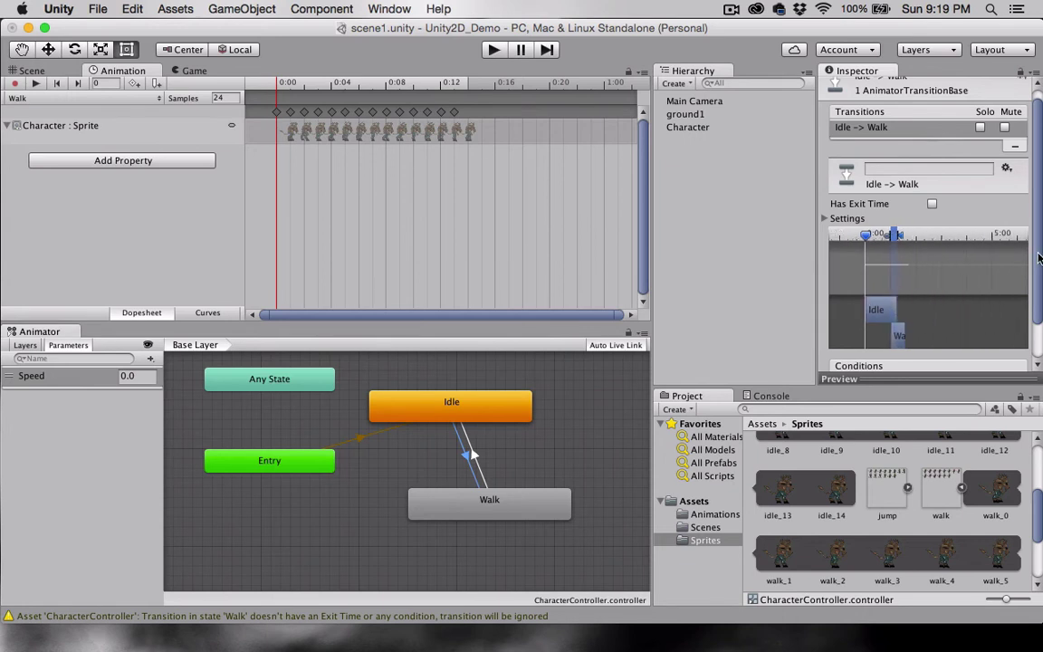
pyautogui.scroll(-2, 1039, 256)
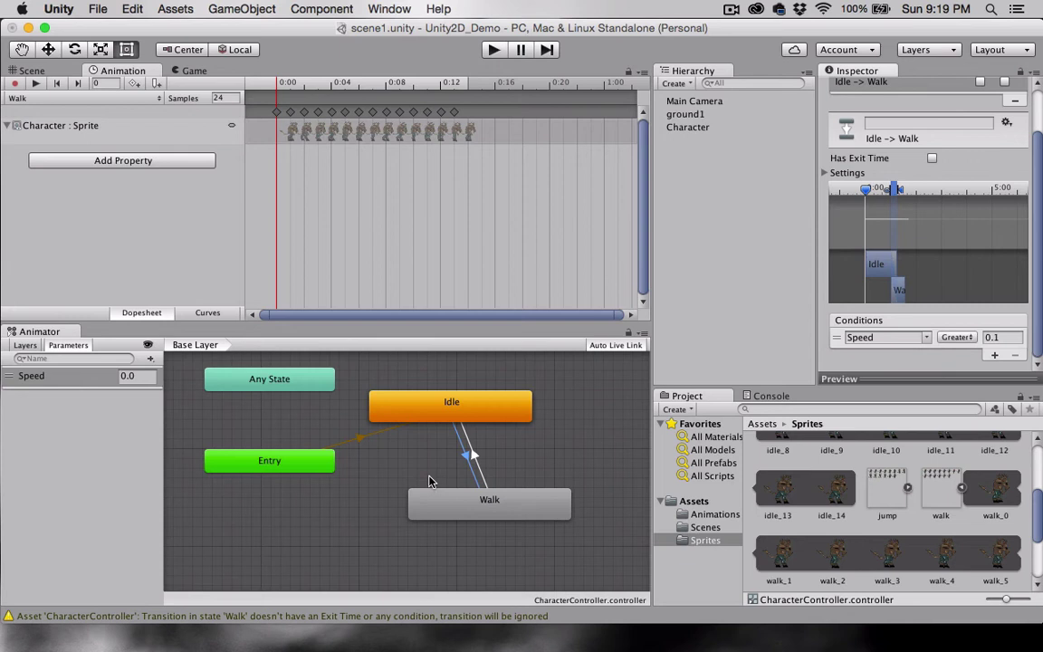
pyautogui.click(463, 505)
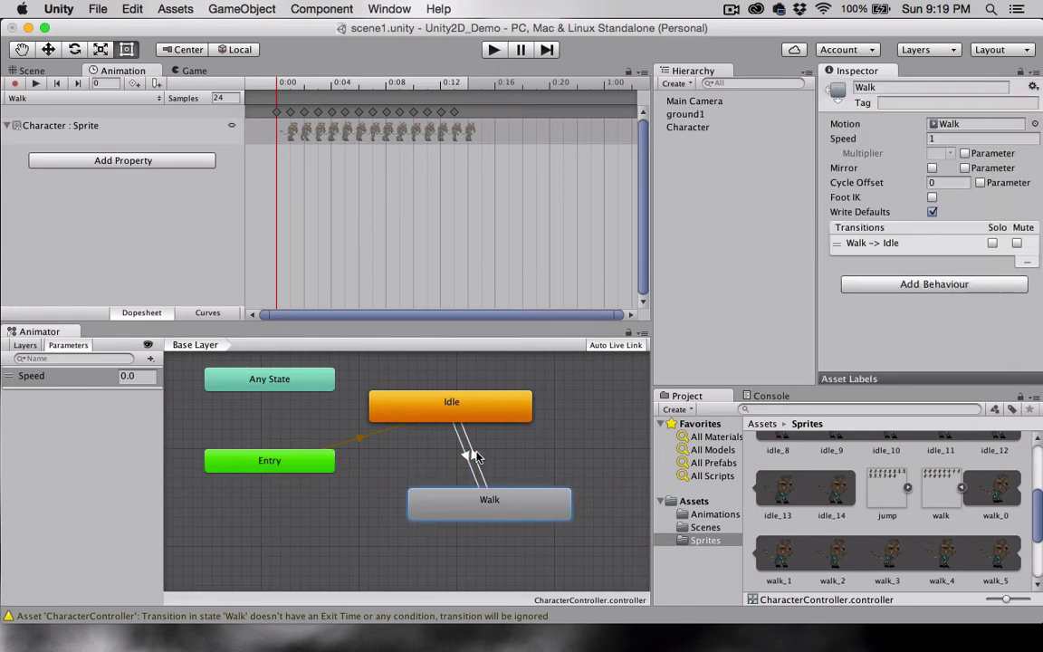
pyautogui.click(485, 496)
pyautogui.click(485, 498)
pyautogui.click(453, 433)
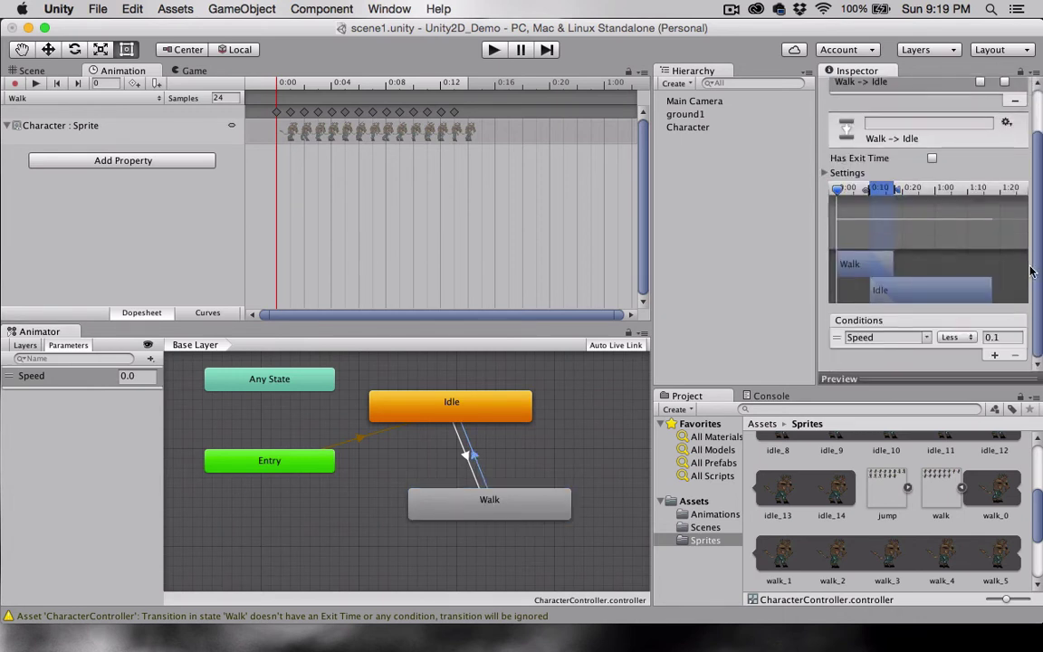
pyautogui.click(454, 404)
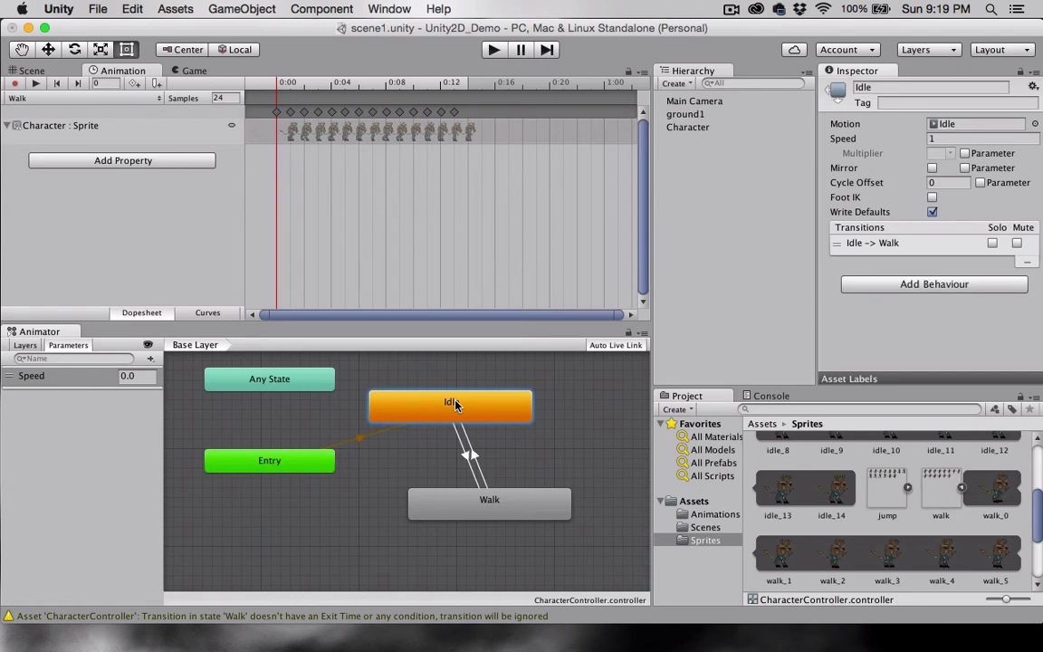
# Create a new folder named Scripts in Assets and open it
pyautogui.scroll(5, 838, 463)
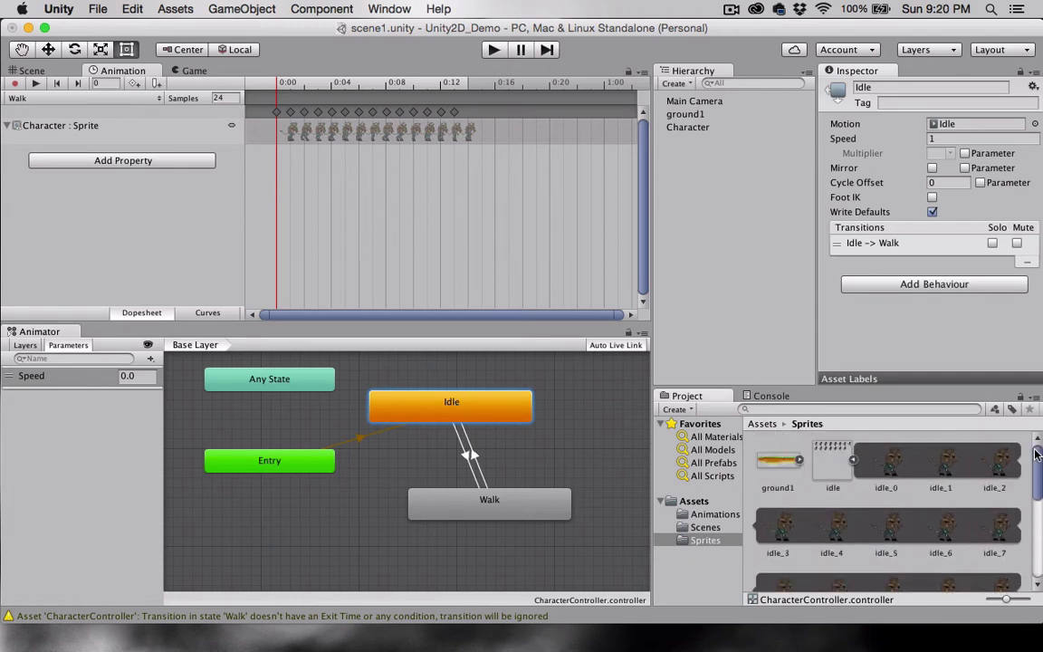
pyautogui.click(851, 460)
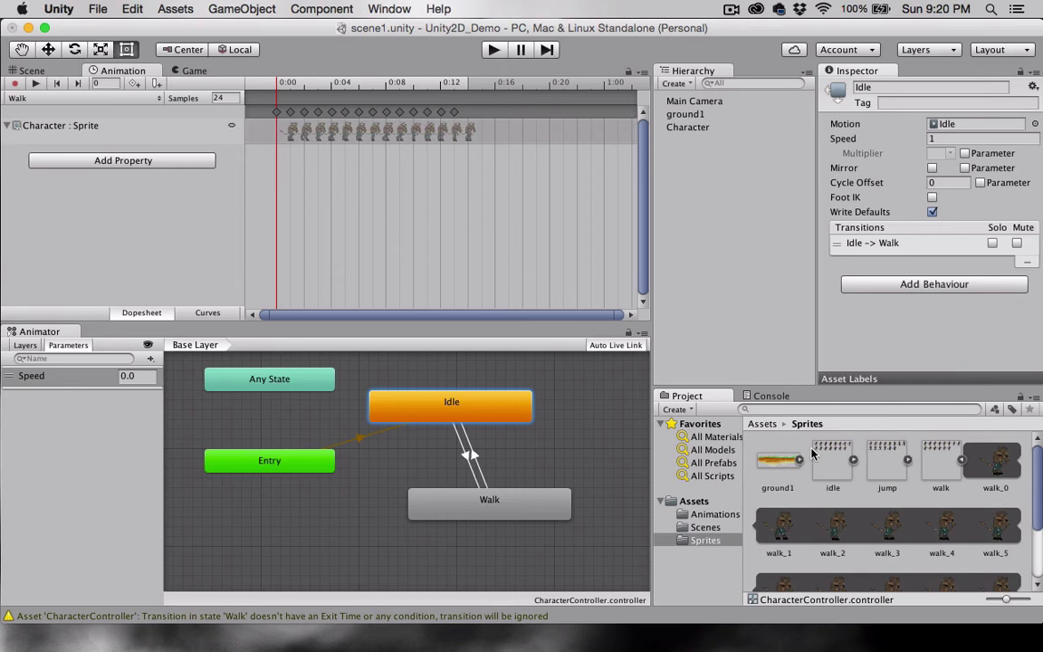
pyautogui.click(961, 460)
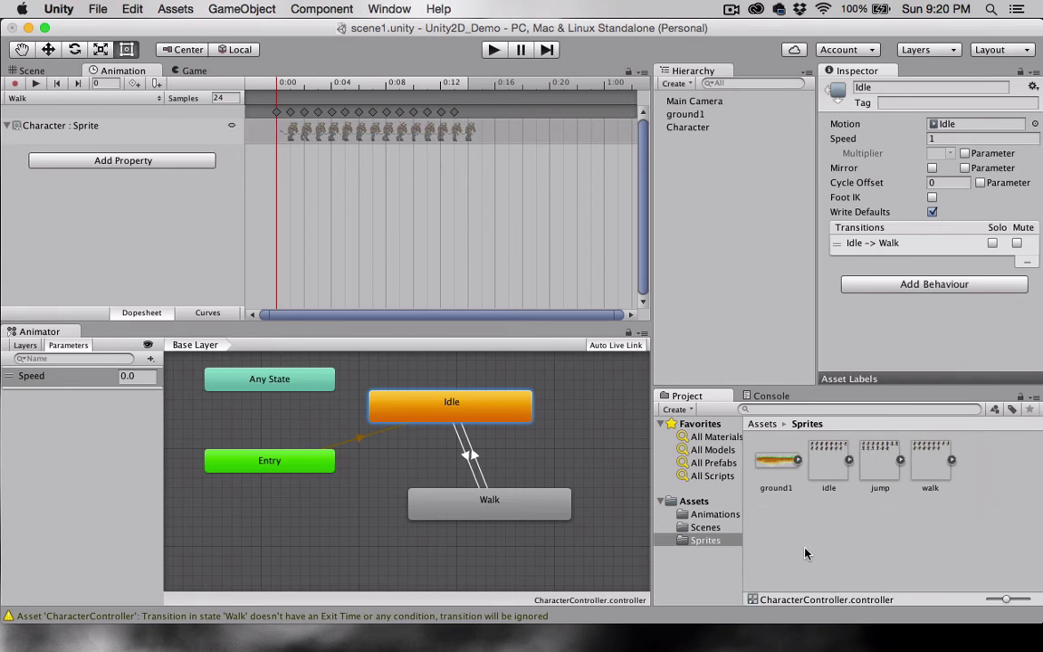
pyautogui.click(685, 502)
pyautogui.rightClick(810, 544)
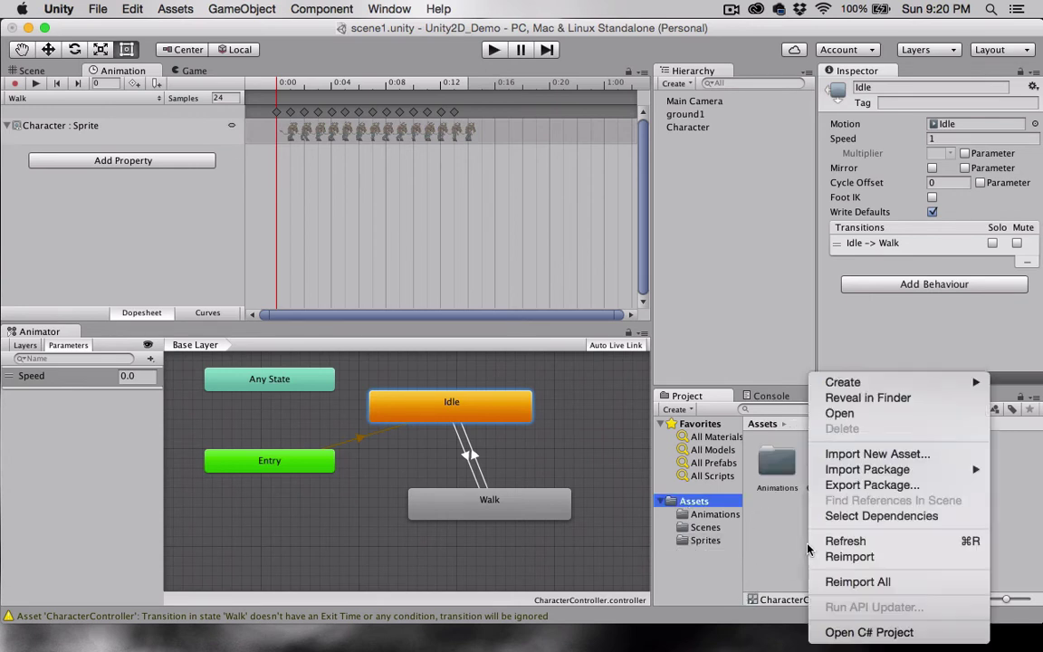
pyautogui.moveTo(842, 382)
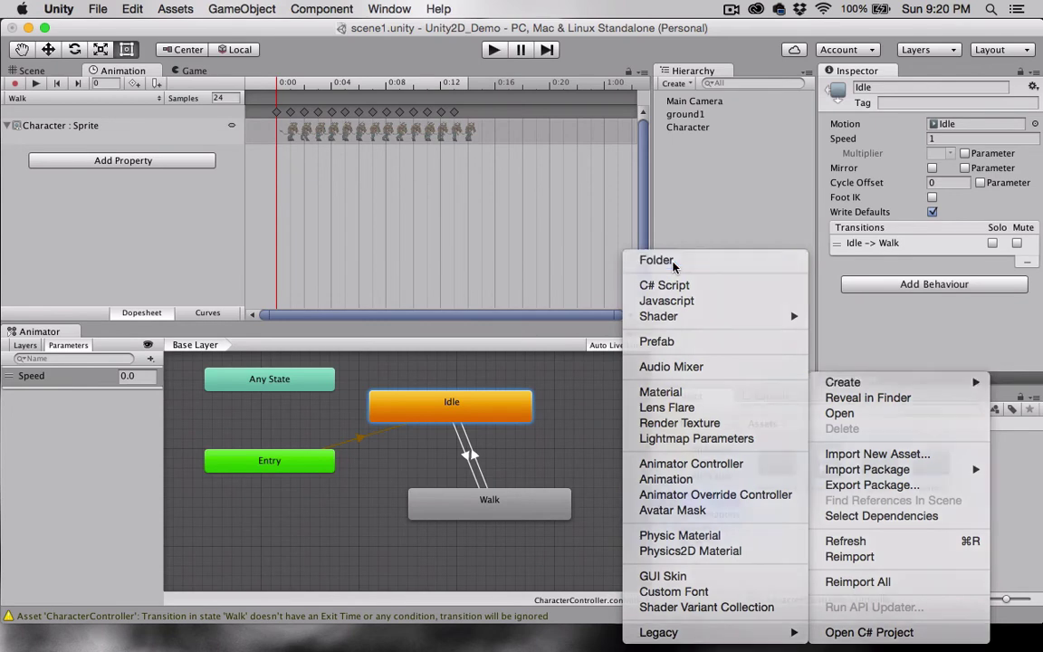
pyautogui.click(657, 260)
pyautogui.write('Scri')
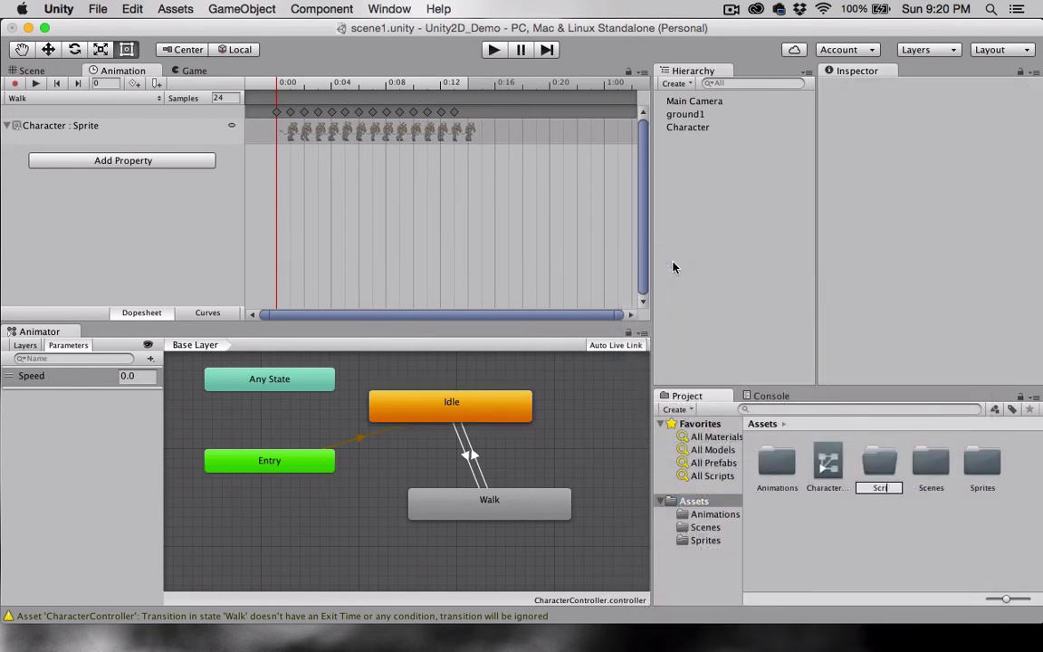
pyautogui.write('pts')
pyautogui.press('Return')
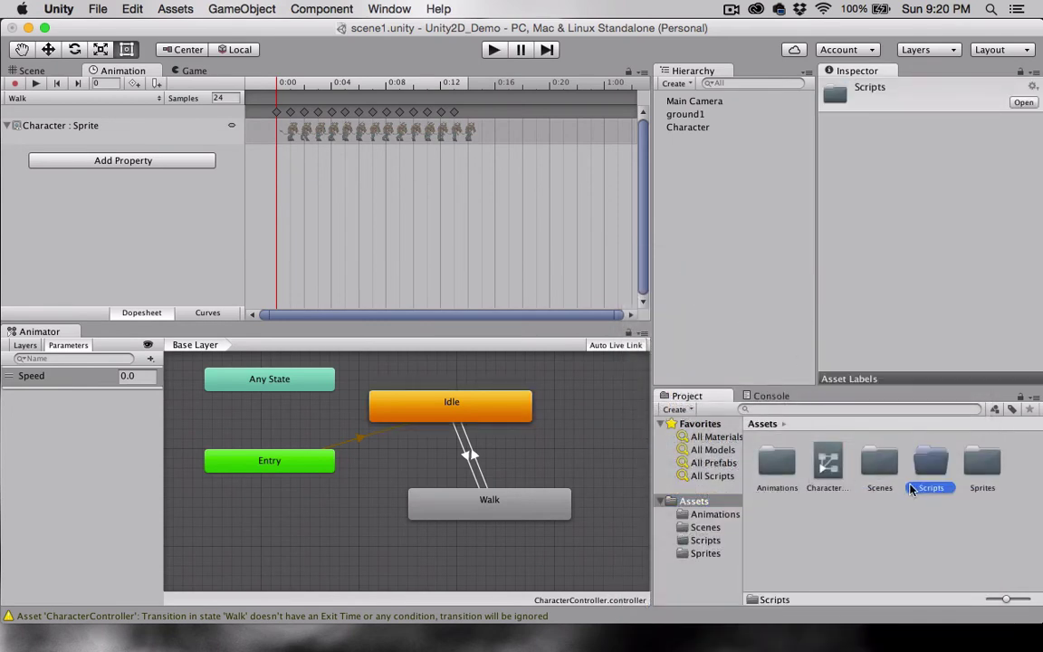
pyautogui.doubleClick(930, 462)
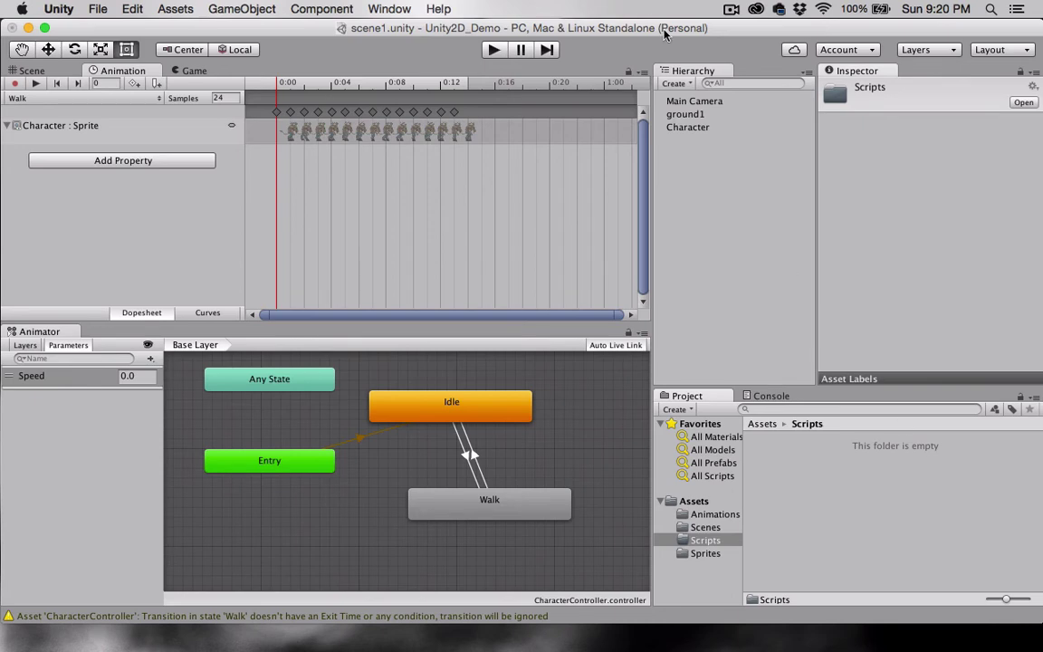
# Open CharacterController.cs from the Sprites and Scripts folder in TextEdit
pyautogui.moveTo(664, 28); pyautogui.dragTo(417, 28)
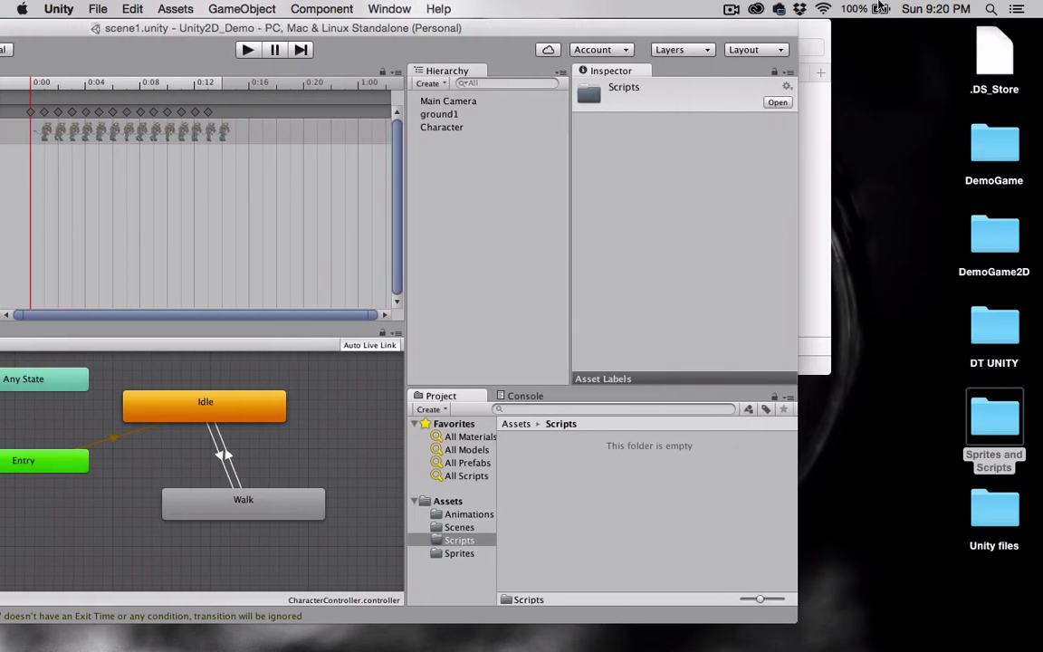
pyautogui.click(889, 380)
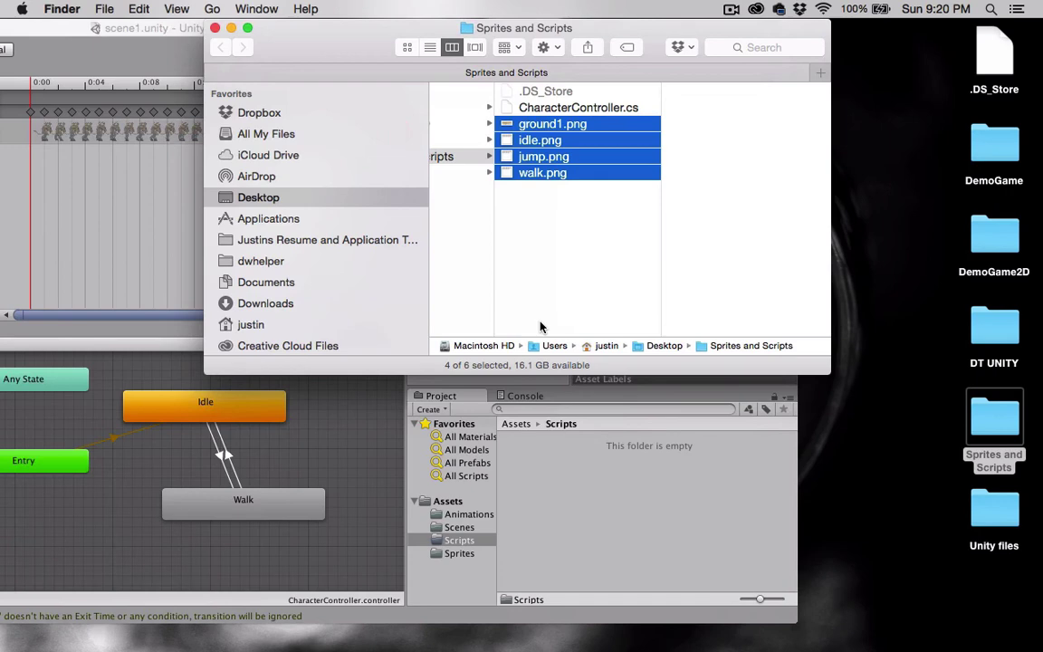
pyautogui.click(550, 305)
pyautogui.click(105, 633)
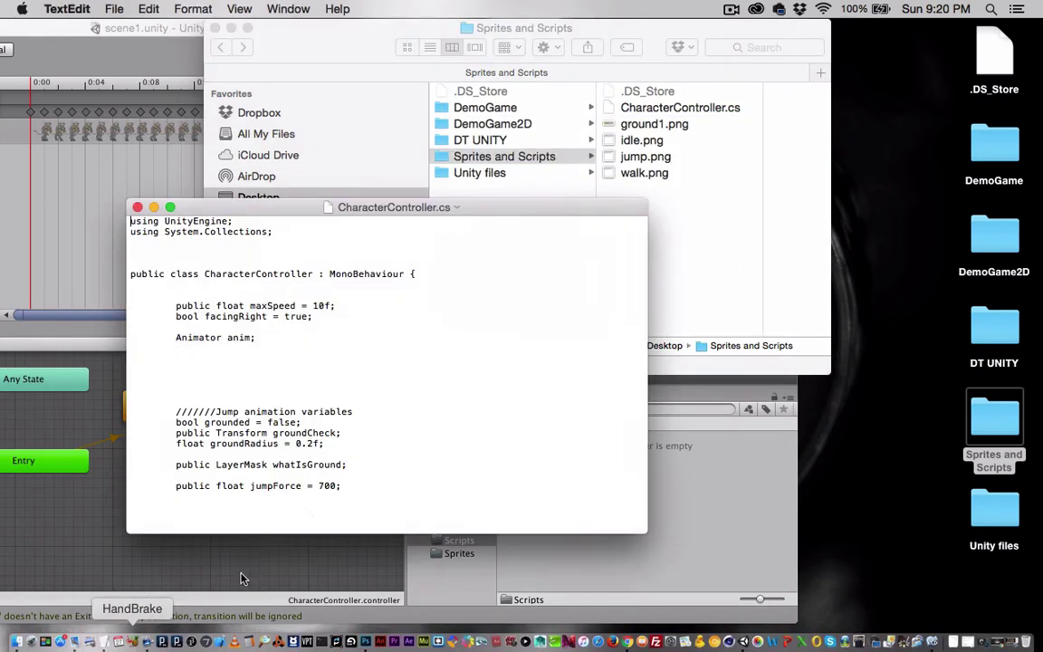
# Copy CharacterController.cs's code from below the class declaration to the end, then return to Unity
pyautogui.moveTo(291, 211); pyautogui.dragTo(423, 52)
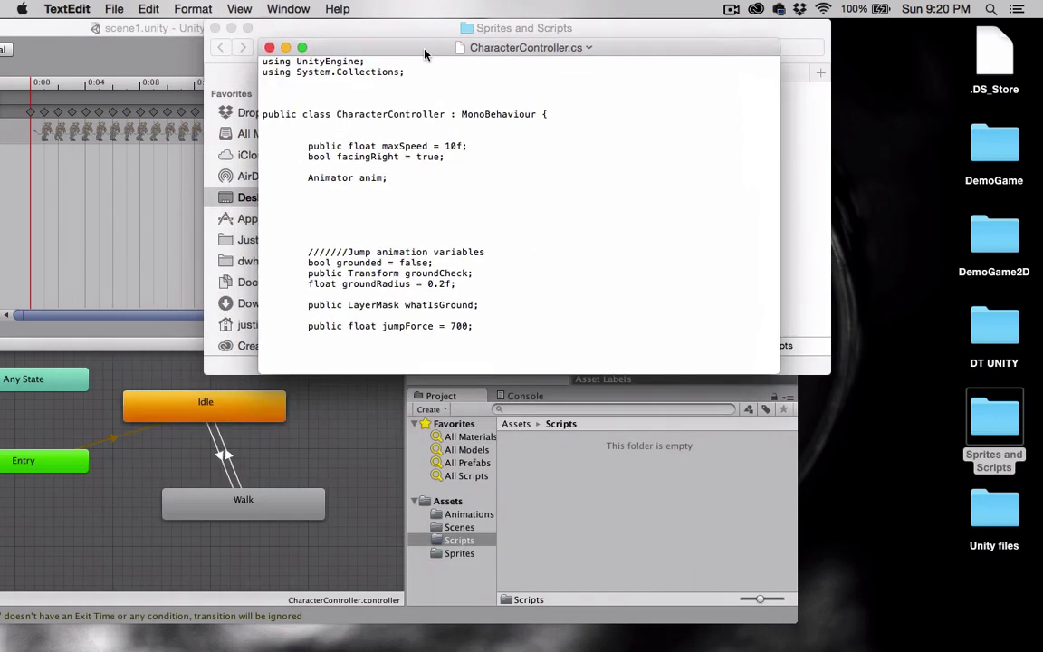
pyautogui.doubleClick(374, 114)
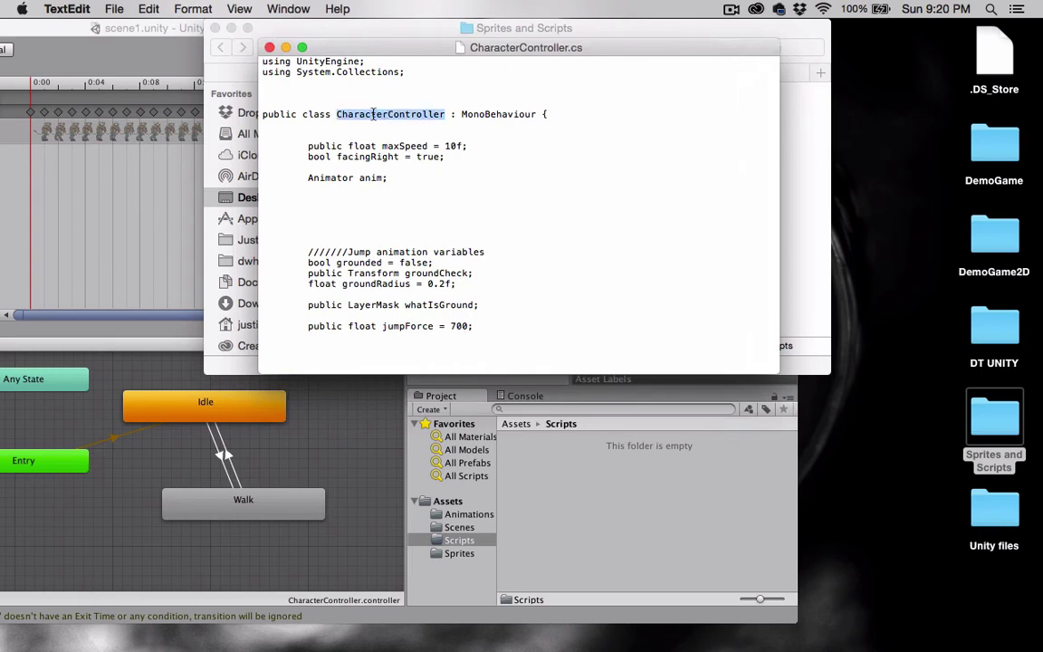
pyautogui.click(295, 135)
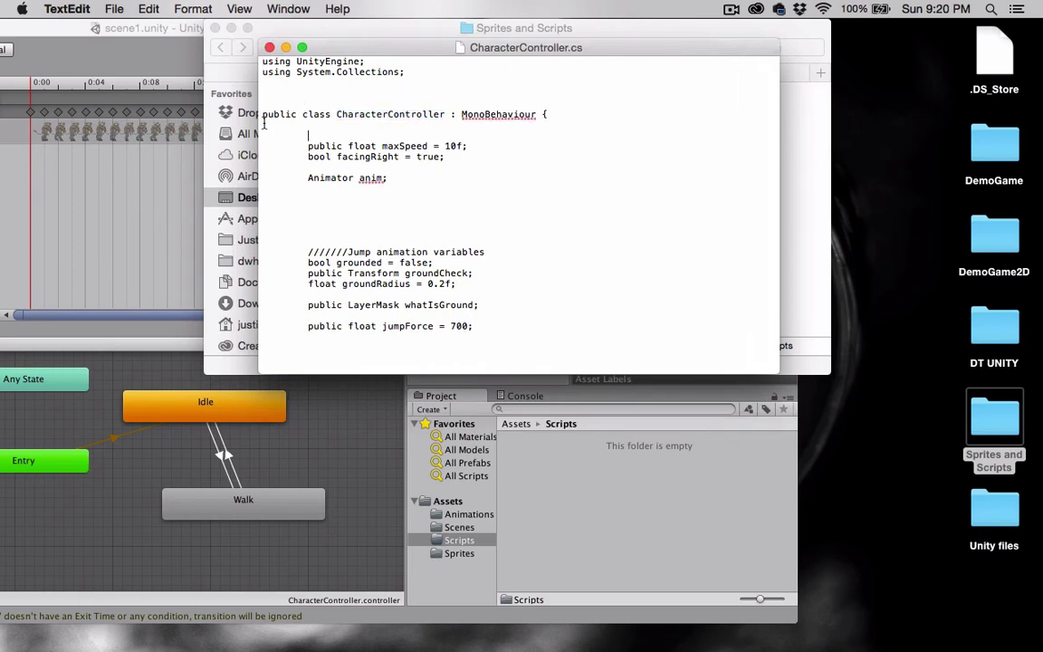
pyautogui.moveTo(304, 138); pyautogui.dragTo(446, 625)
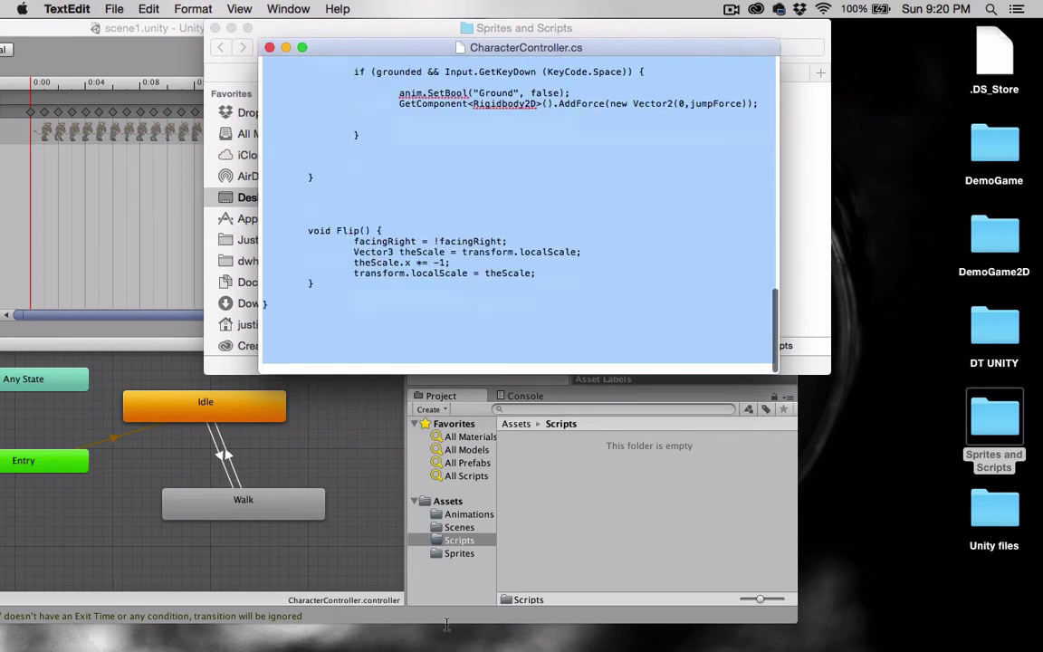
pyautogui.press('super+c')
pyautogui.press('super+c')
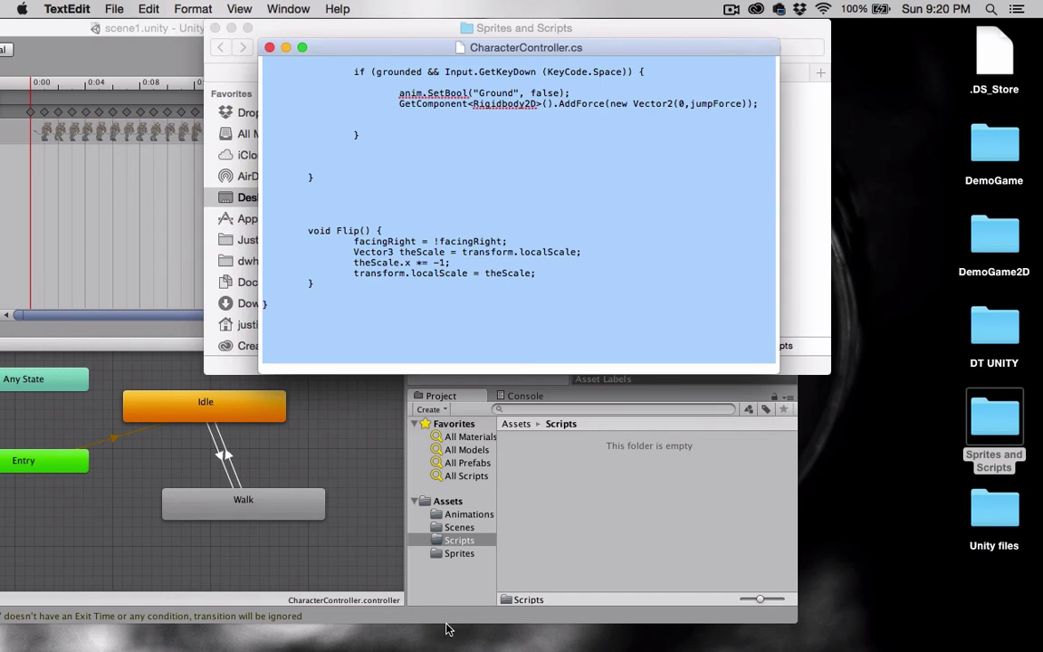
pyautogui.click(403, 534)
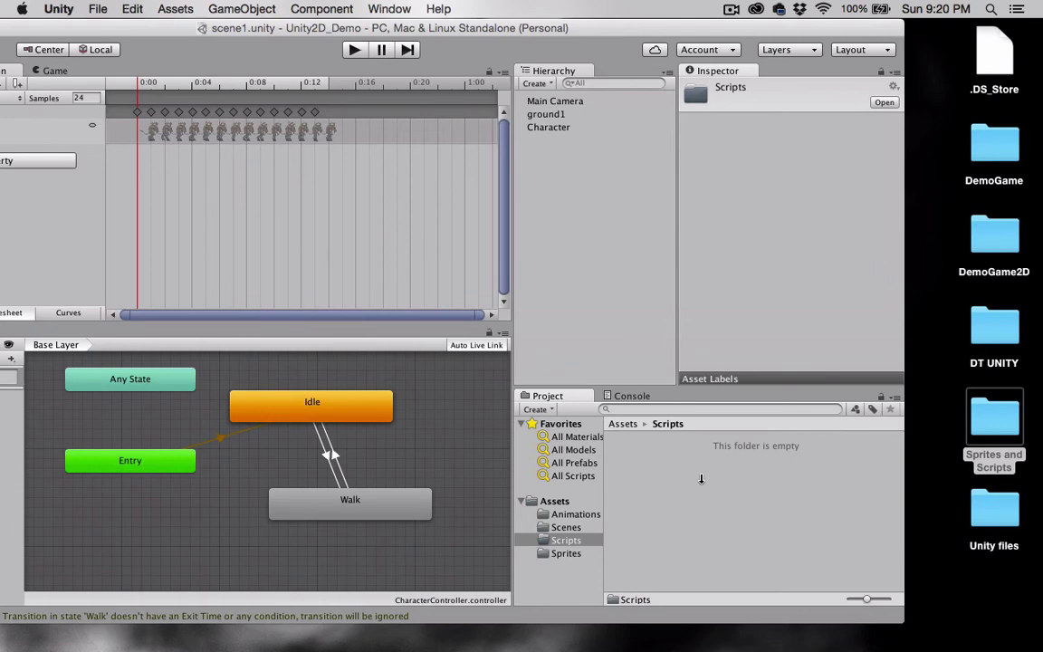
# Create a new C# script named CharacterControls in the Scripts folder
pyautogui.rightClick(702, 473)
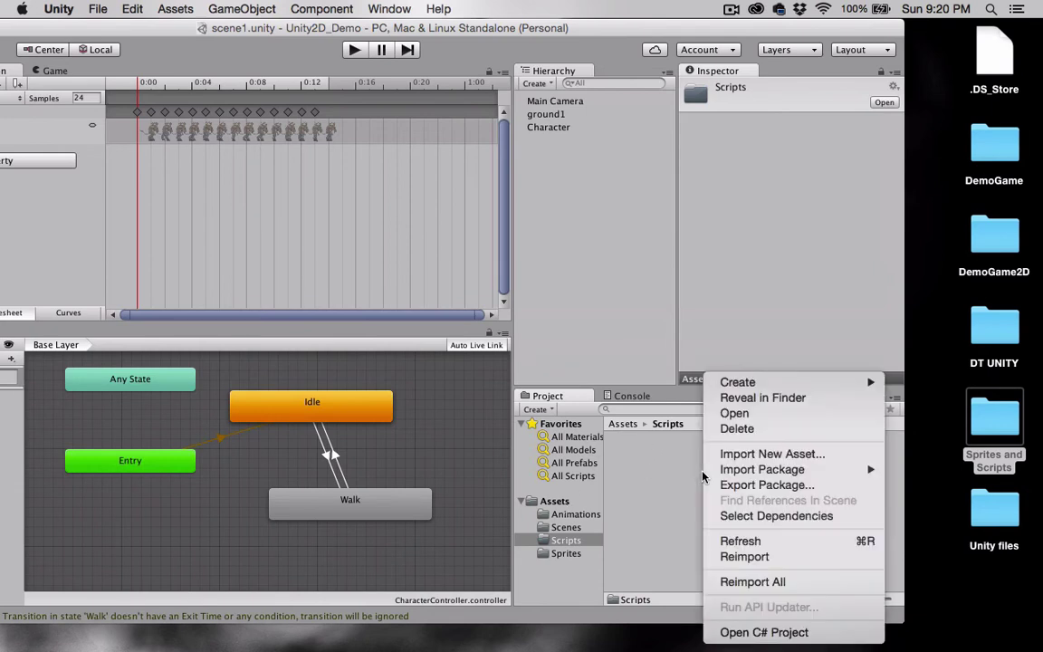
pyautogui.moveTo(733, 381)
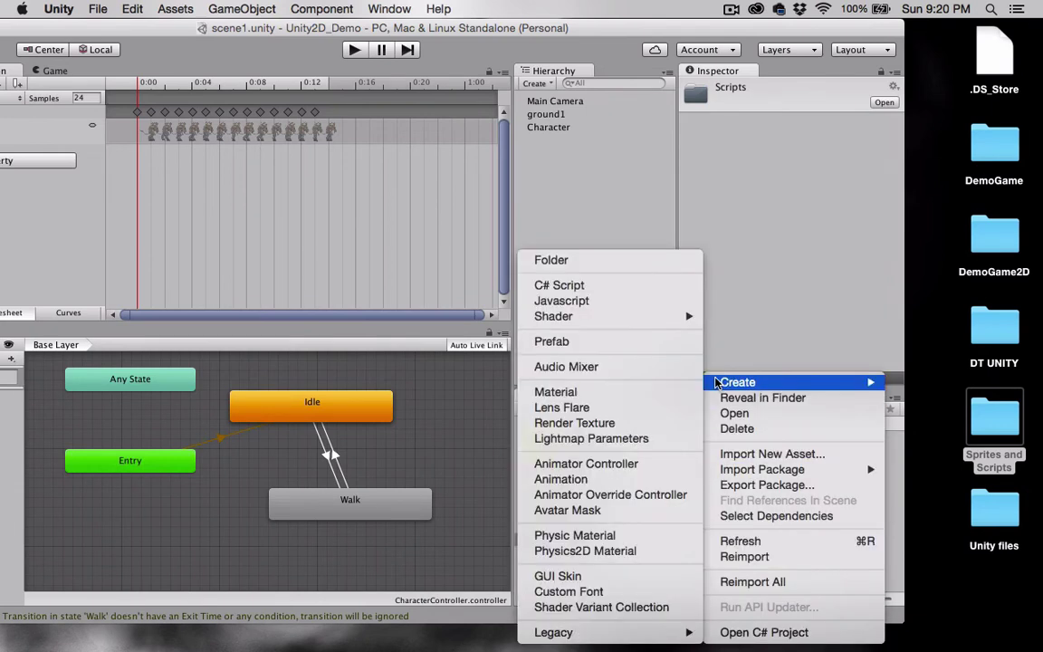
pyautogui.click(563, 288)
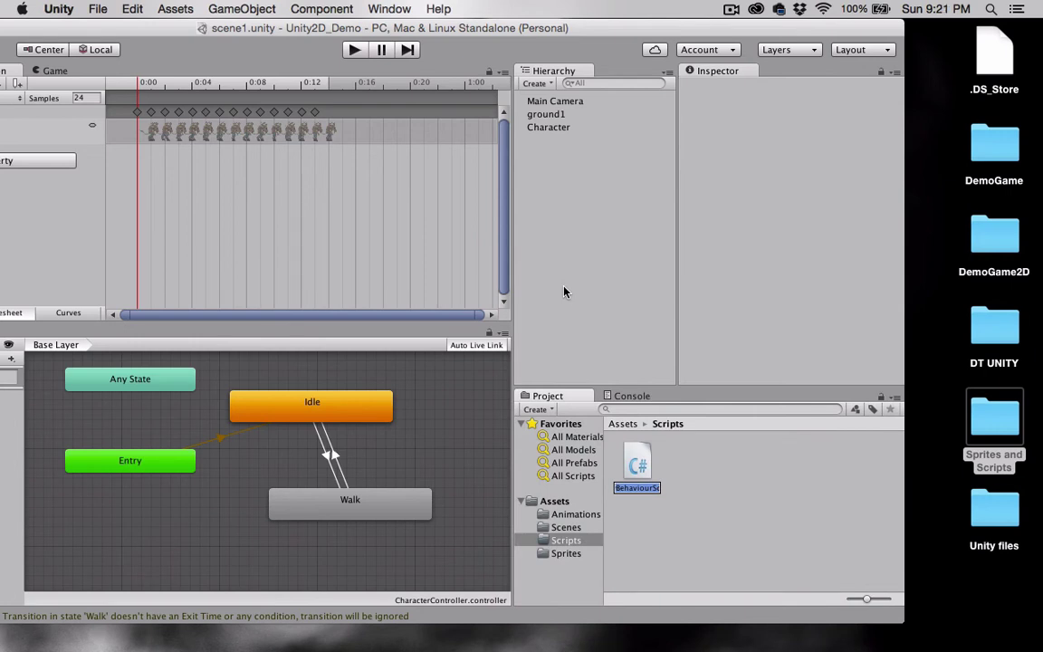
pyautogui.write('CharacterCon')
pyautogui.write('tro')
pyautogui.write('l')
pyautogui.write('s')
pyautogui.press('Return')
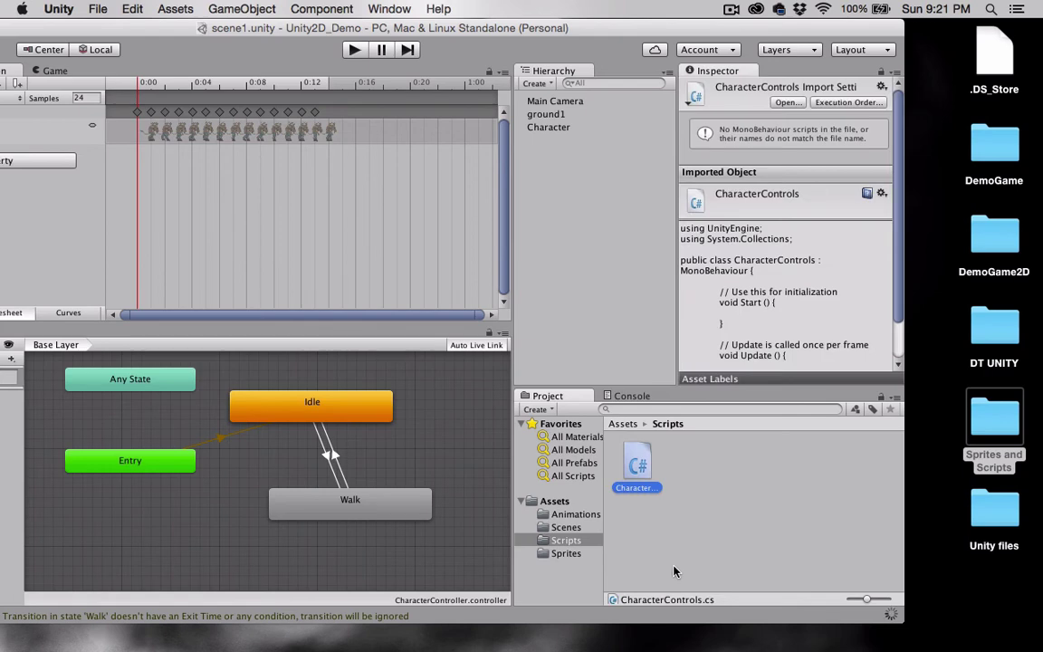
# Open CharacterControls.cs and replace the Start and Update stubs with the movement, jump and flip code
pyautogui.doubleClick(636, 465)
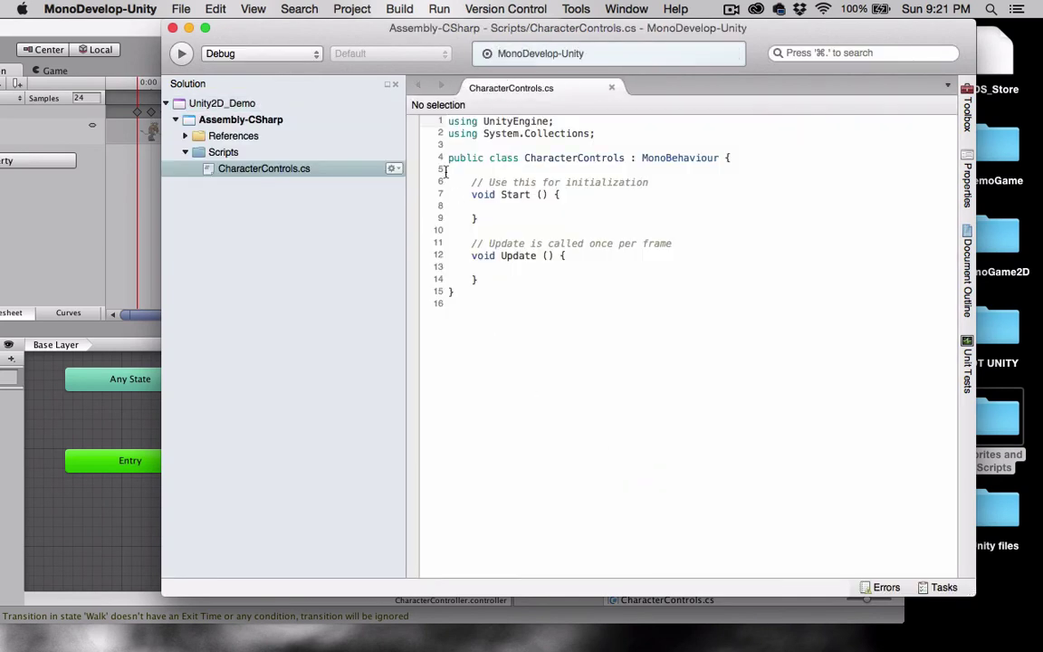
pyautogui.moveTo(477, 194); pyautogui.dragTo(529, 477)
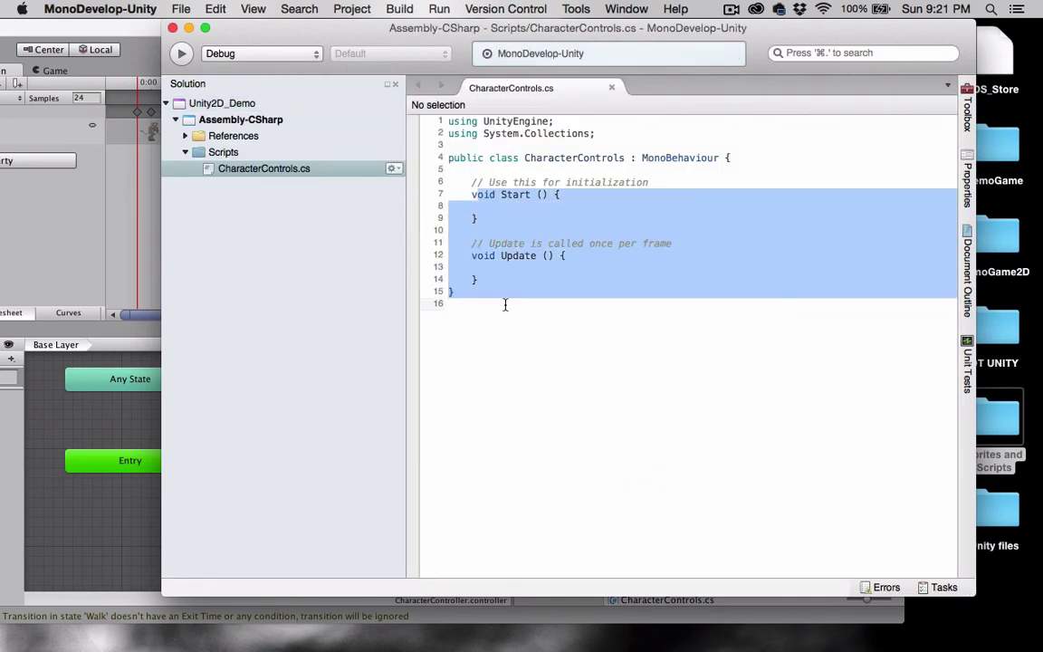
pyautogui.moveTo(540, 644)
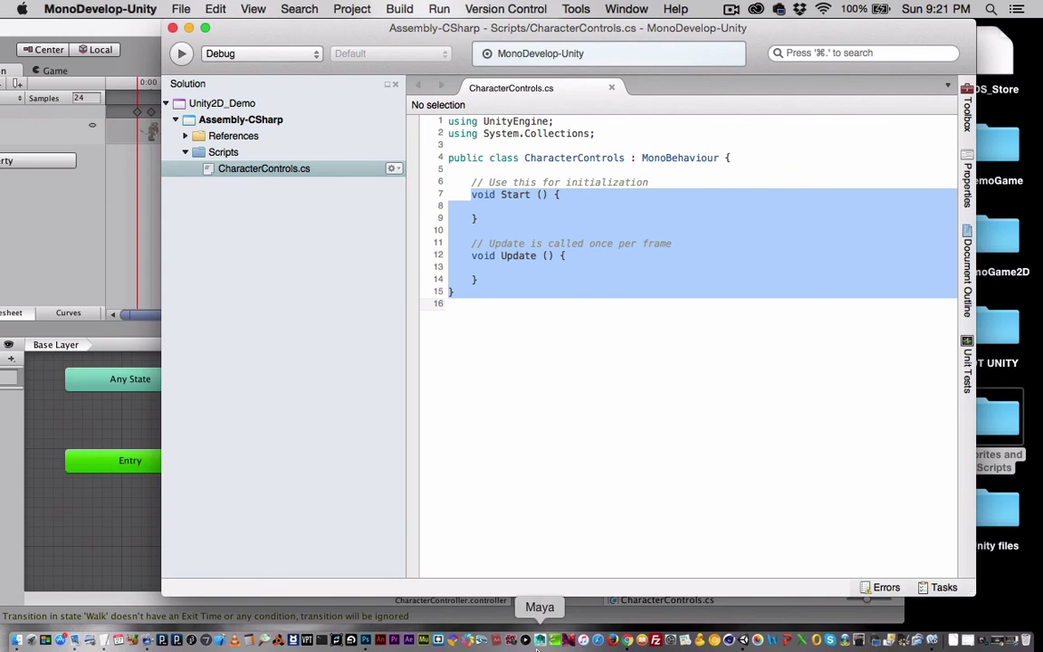
pyautogui.press('super+v')
pyautogui.scroll(10, 543, 394)
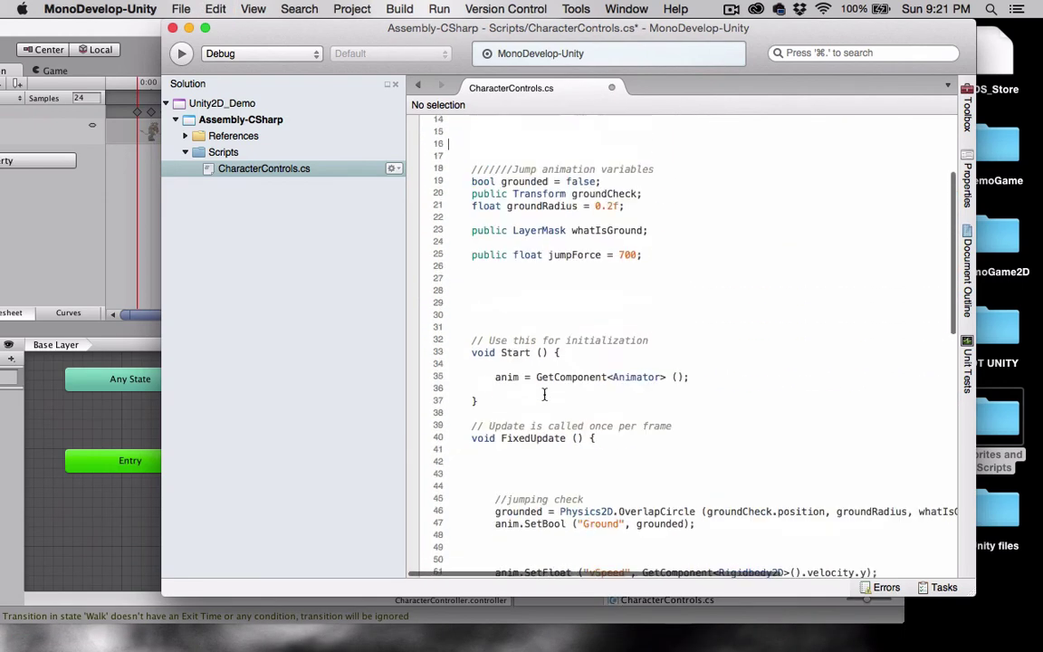
pyautogui.scroll(-10, 543, 396)
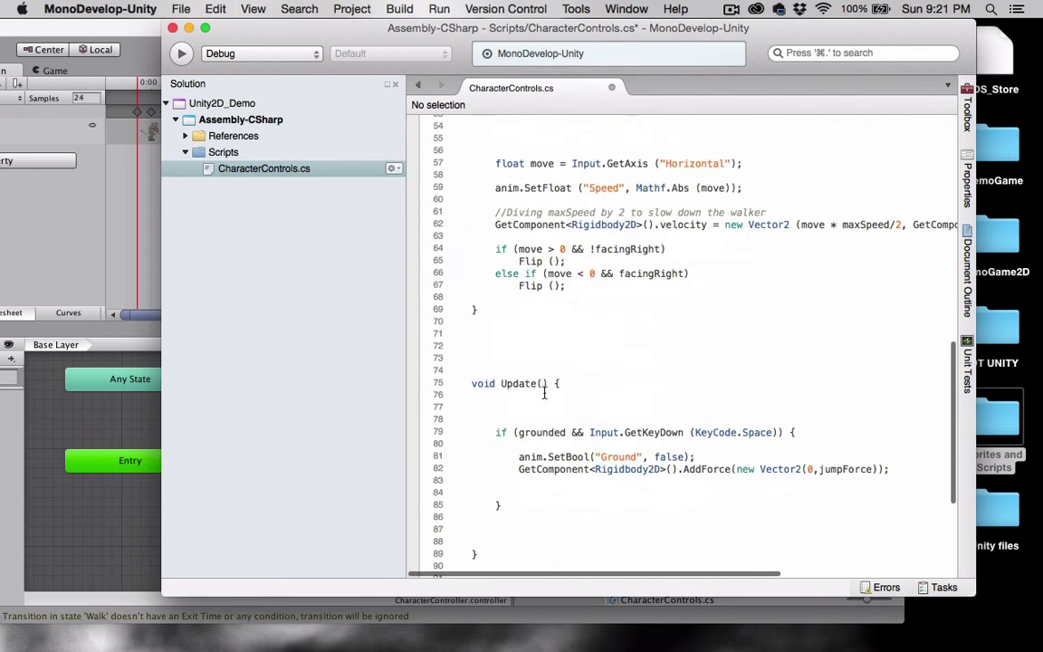
pyautogui.scroll(10, 543, 396)
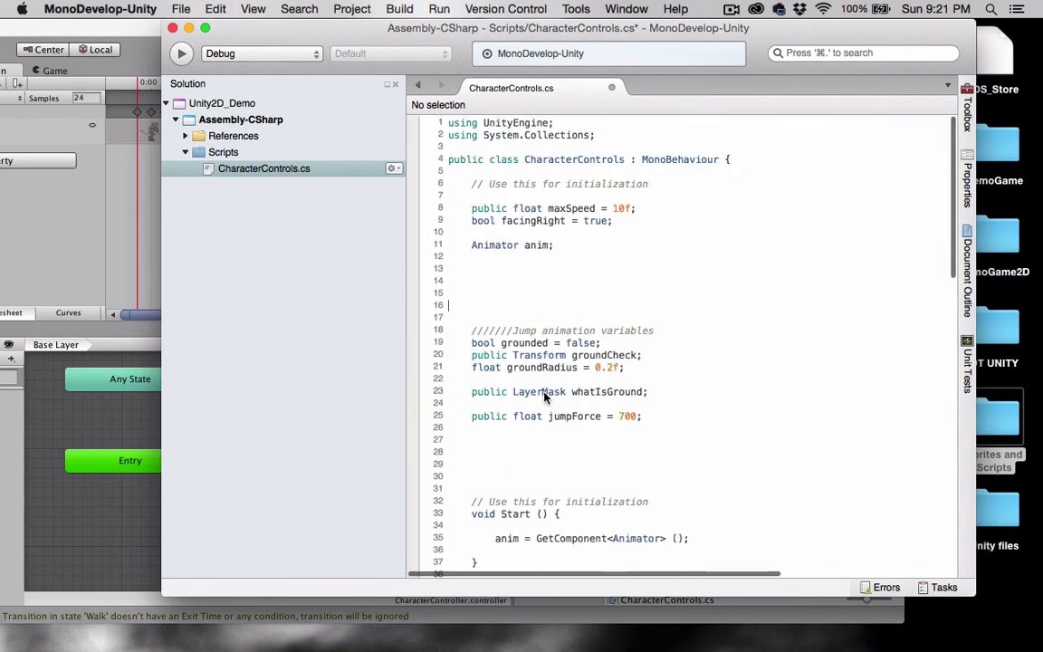
# Save CharacterControls.cs and return to Unity
pyautogui.click(638, 256)
pyautogui.press('super+s')
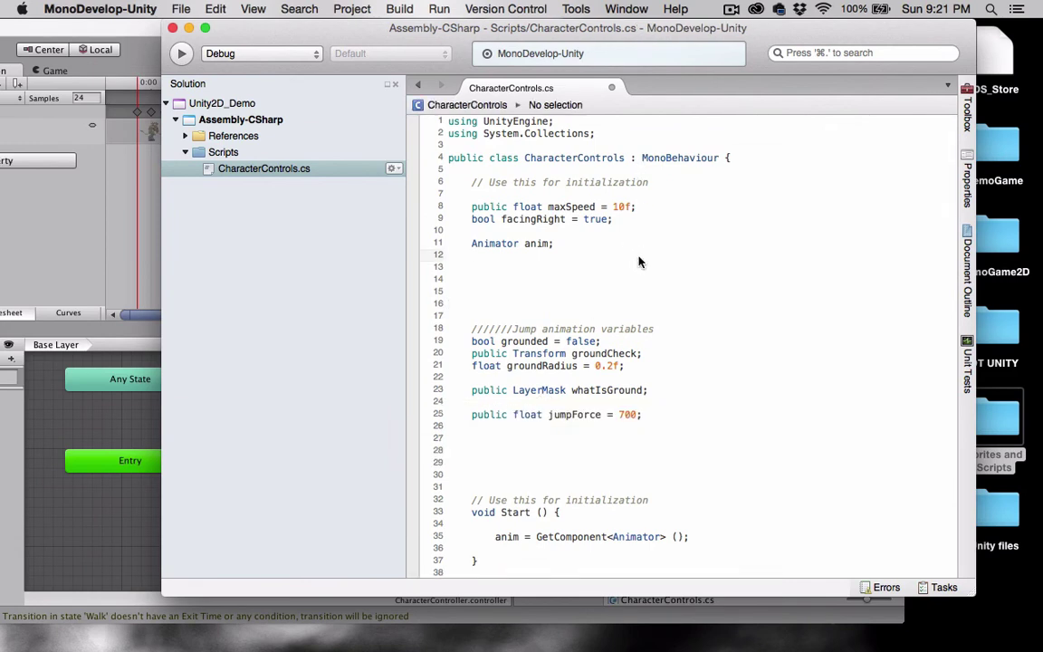
pyautogui.scroll(-10, 463, 295)
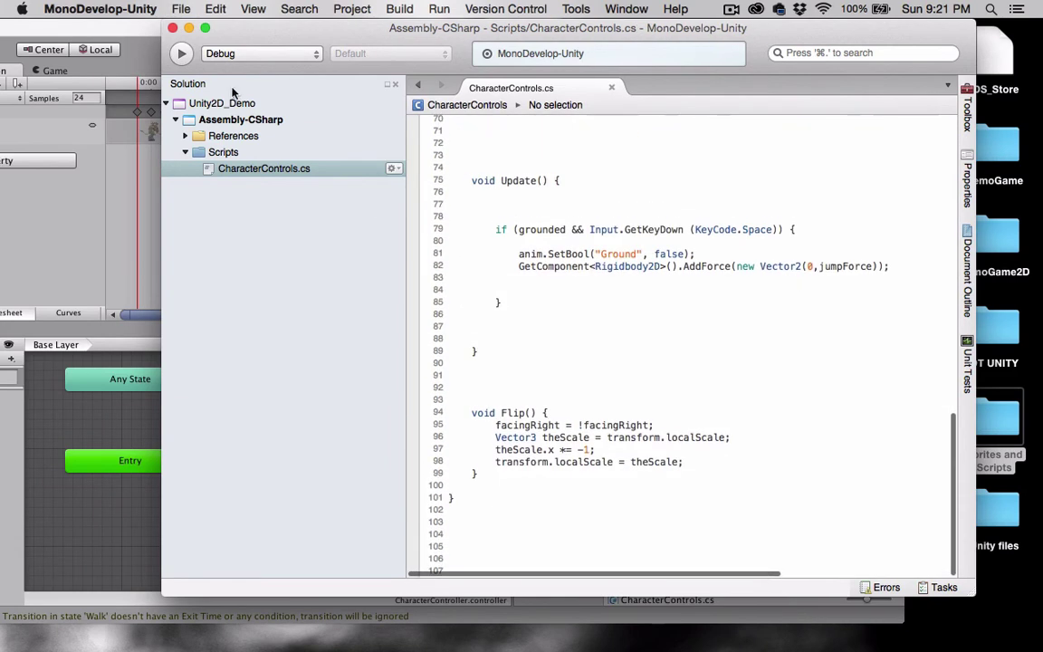
pyautogui.press('super+Tab')
# Play the game to test the character on the grassy ground, then stop
pyautogui.click(496, 50)
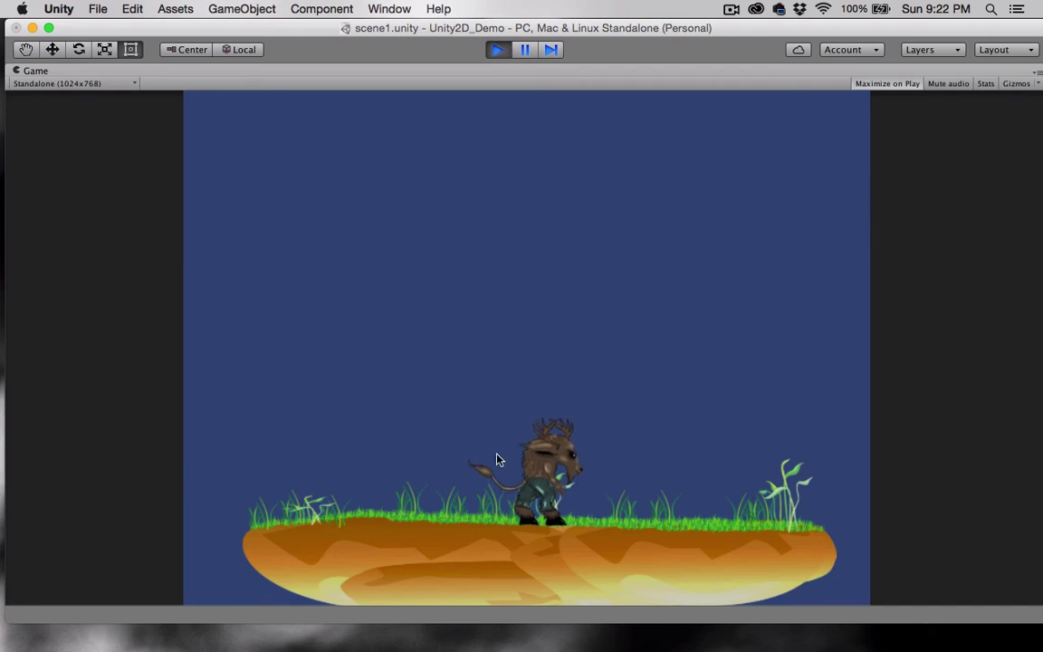
pyautogui.click(497, 50)
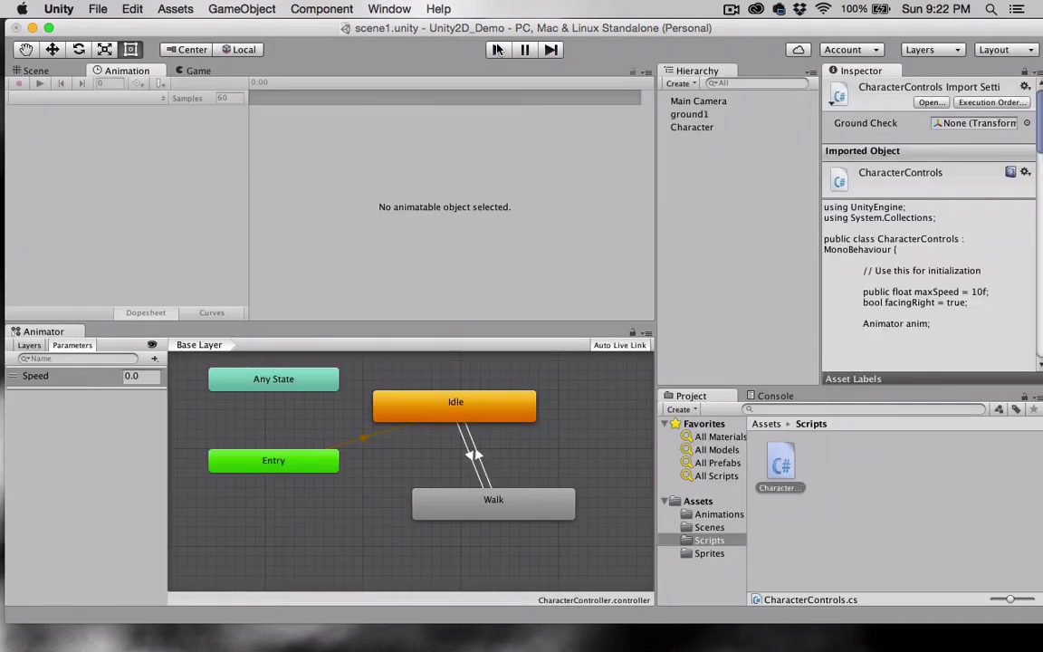
# Attach CharacterControls to Character and play, which raises an unassigned groundCheck error
pyautogui.click(680, 130)
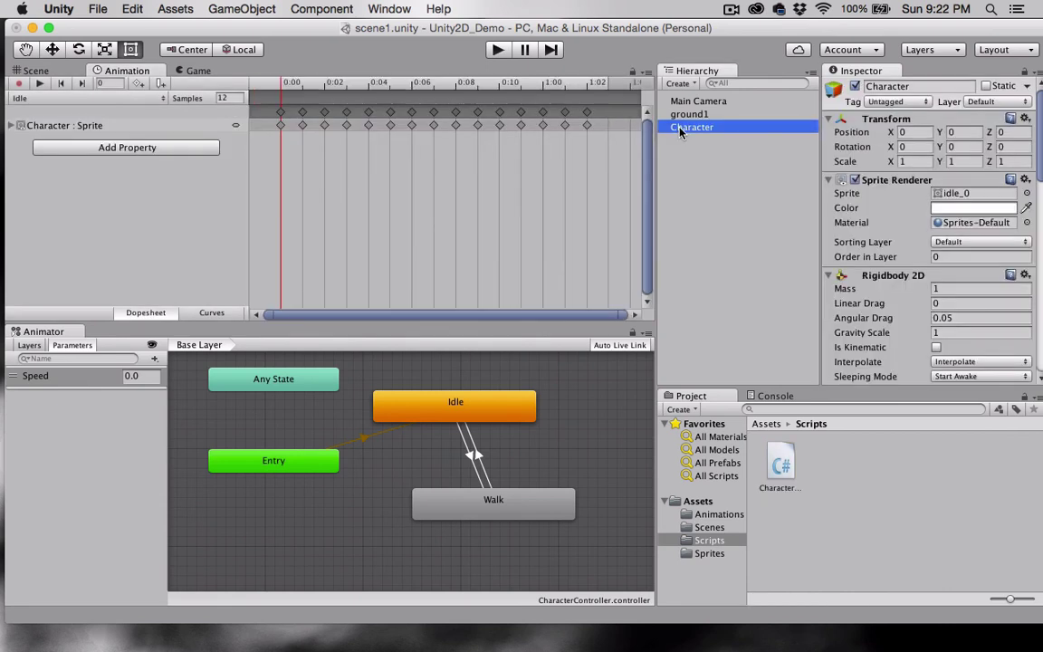
pyautogui.click(782, 460)
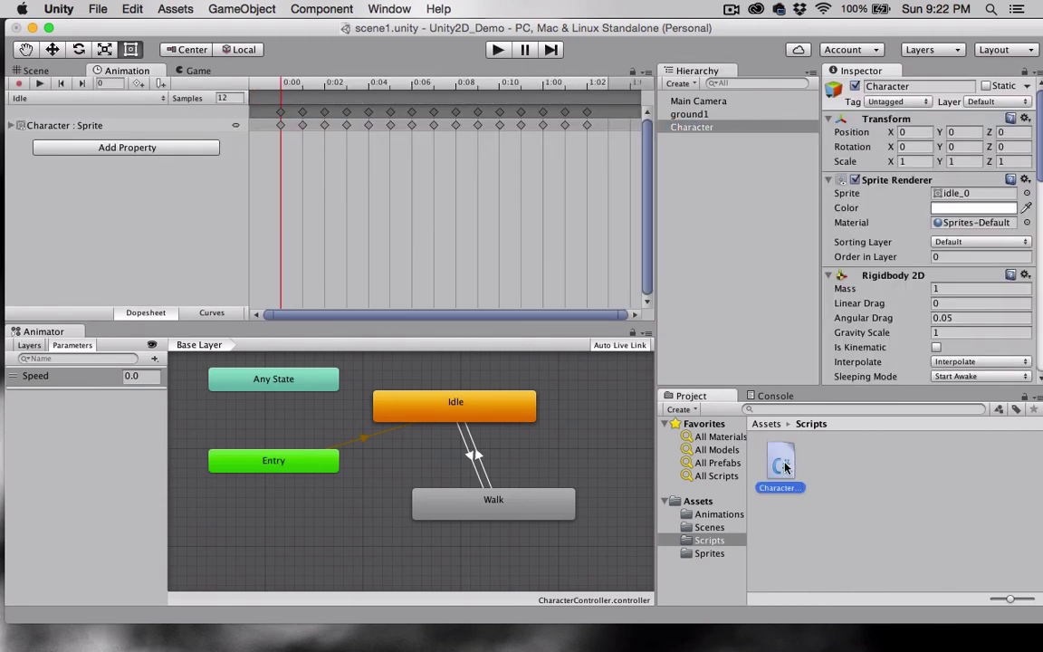
pyautogui.moveTo(784, 455); pyautogui.dragTo(688, 129)
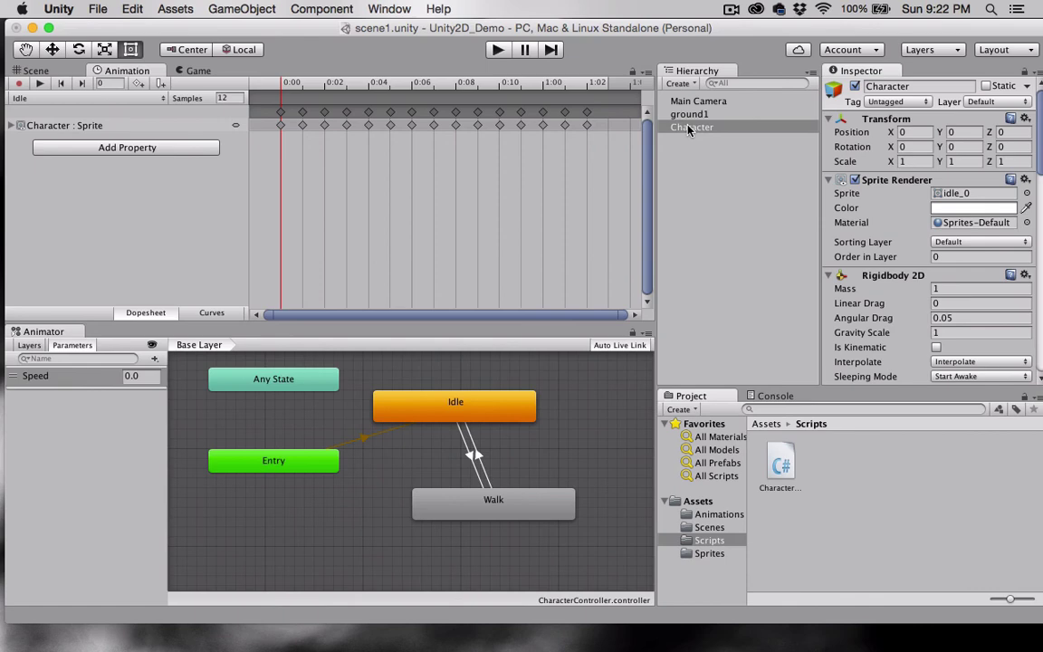
pyautogui.click(496, 51)
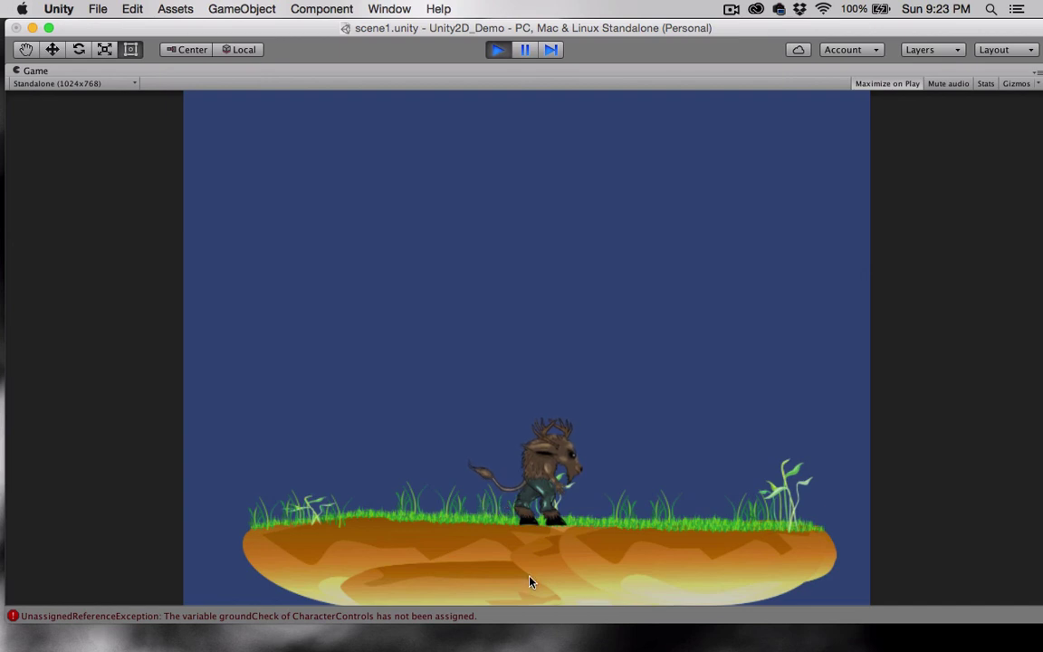
# Stop play, switch the Scene view to 3D and orbit to see the character's depth
pyautogui.click(496, 50)
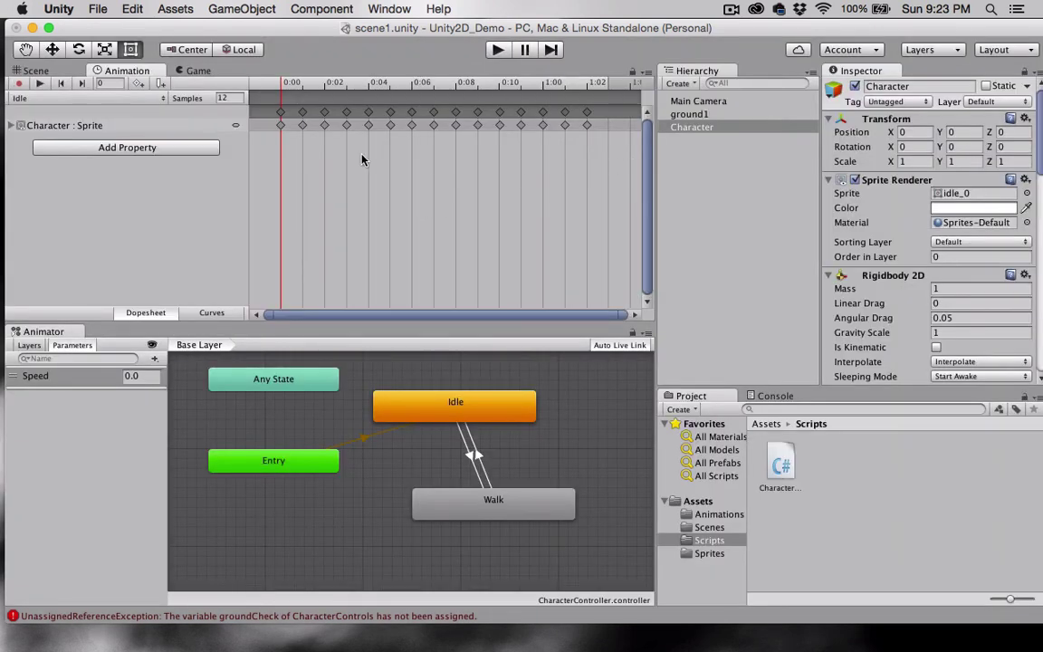
pyautogui.click(36, 73)
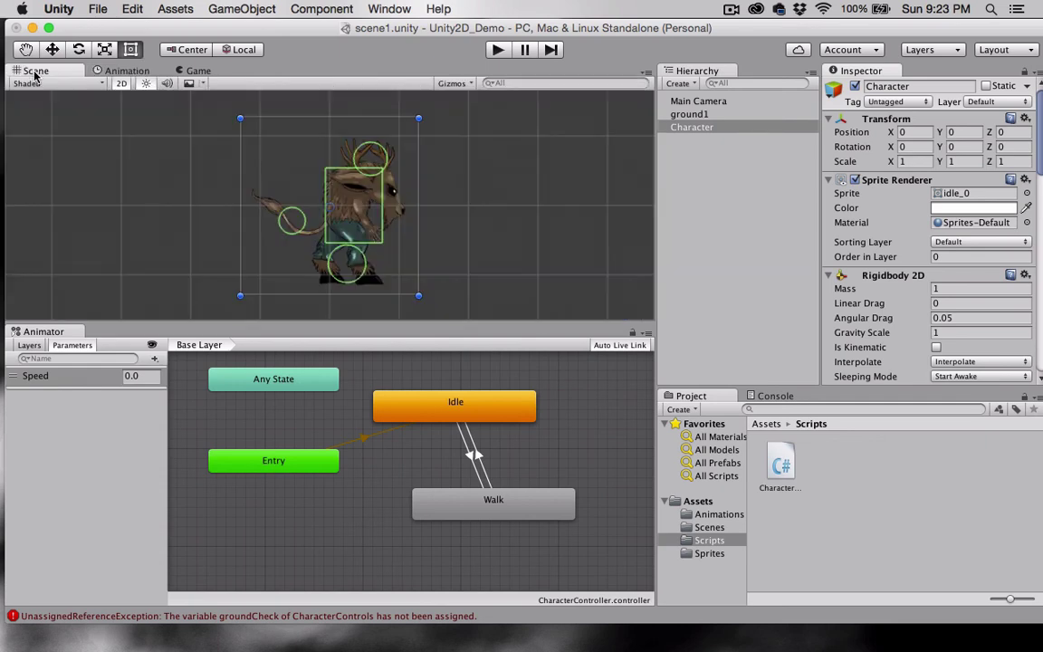
pyautogui.click(121, 83)
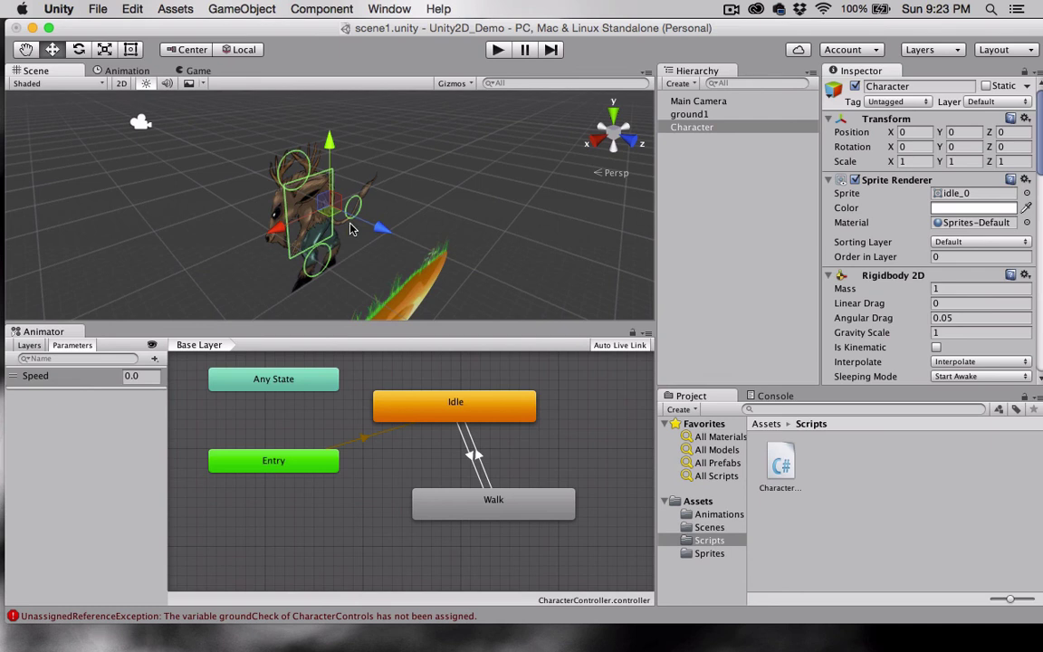
pyautogui.keyDown('alt'); pyautogui.moveTo(378, 253); pyautogui.dragTo(343, 254); pyautogui.keyUp('alt')
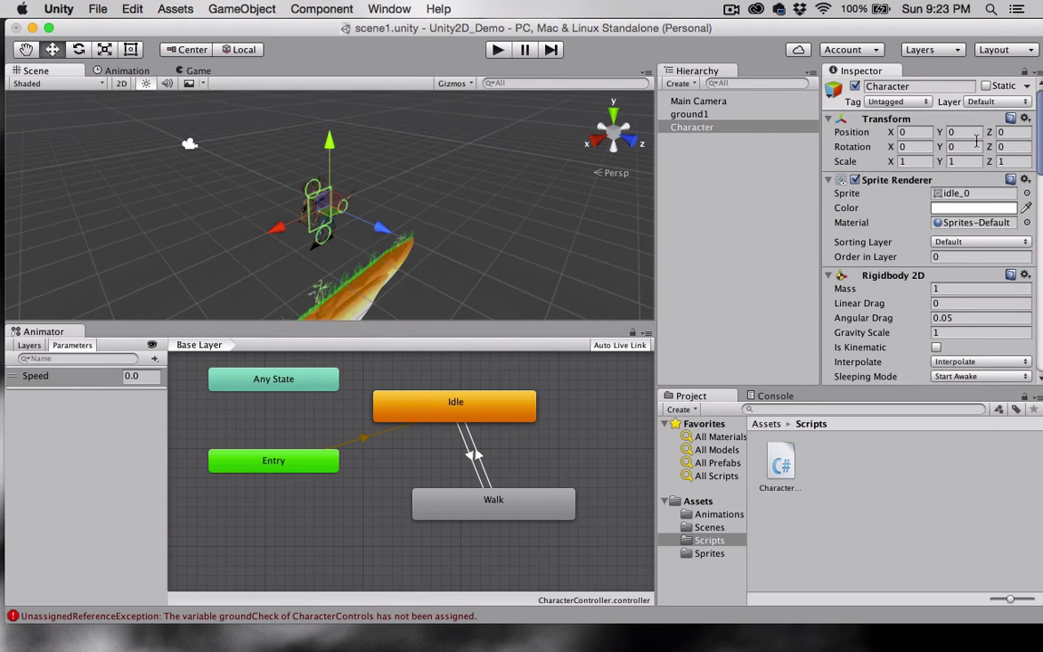
# Set Character's Position Z to 1, return the Scene view to 2D, and play
pyautogui.moveTo(384, 226); pyautogui.dragTo(430, 241)
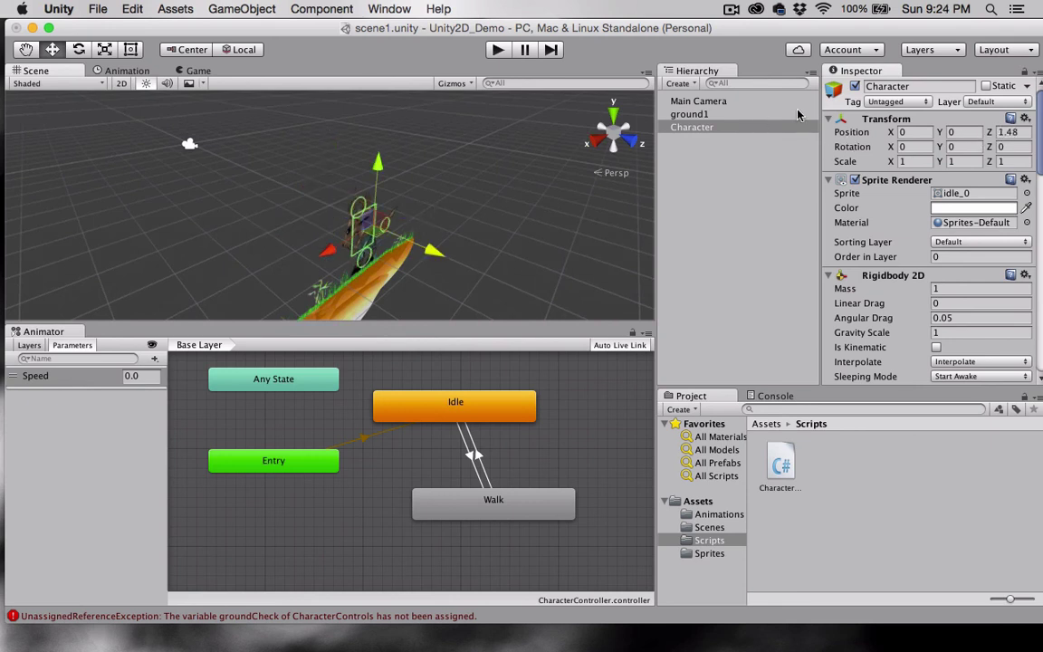
pyautogui.click(1022, 133)
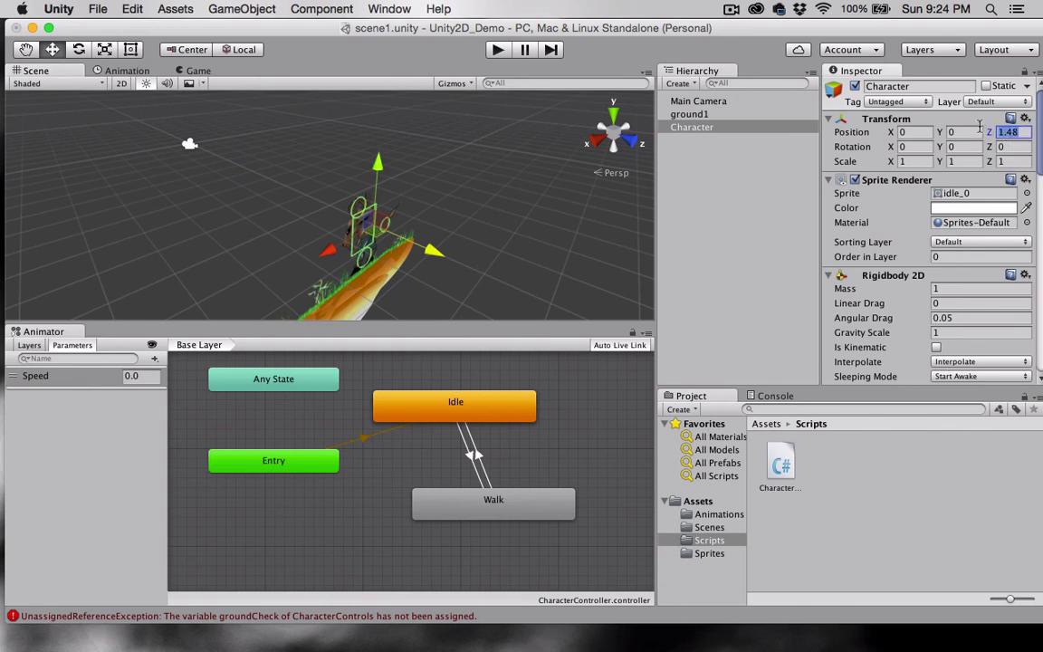
pyautogui.write('1')
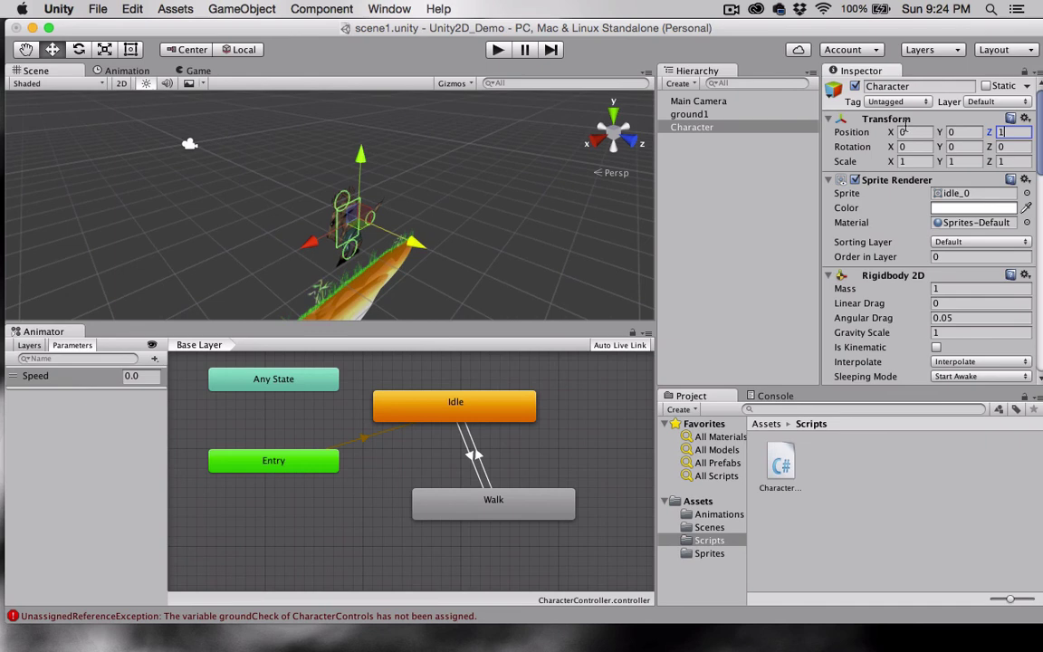
pyautogui.click(122, 83)
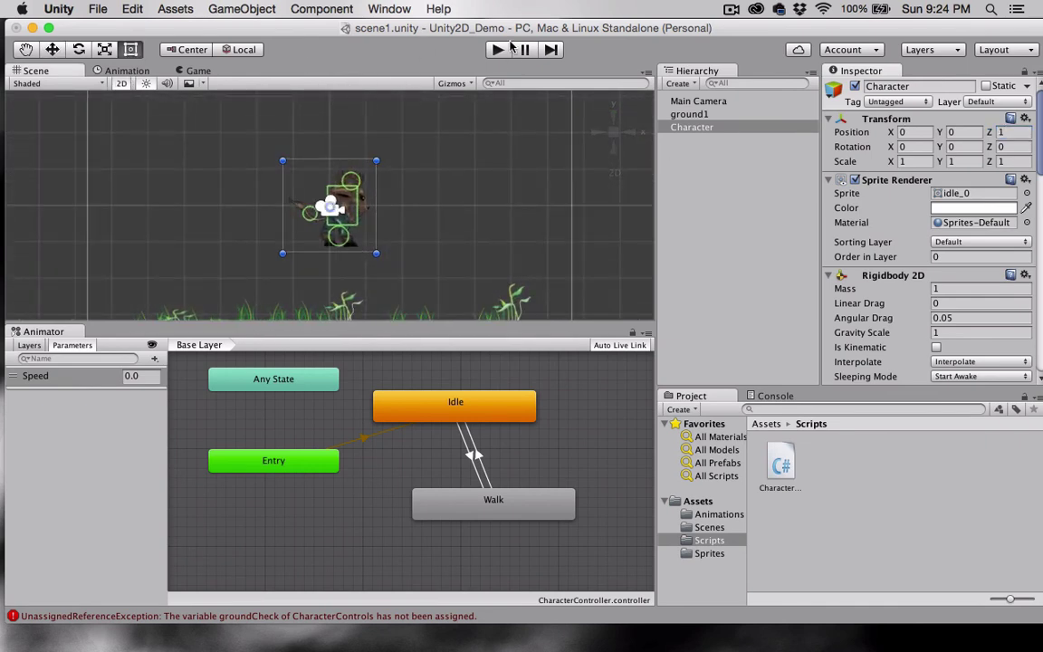
pyautogui.click(497, 51)
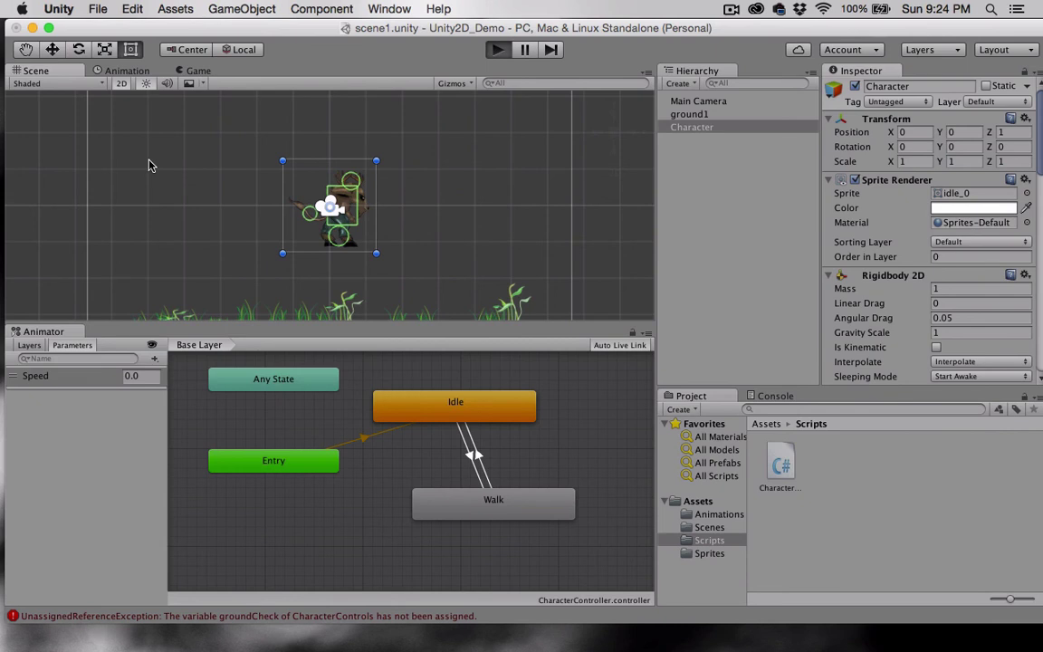